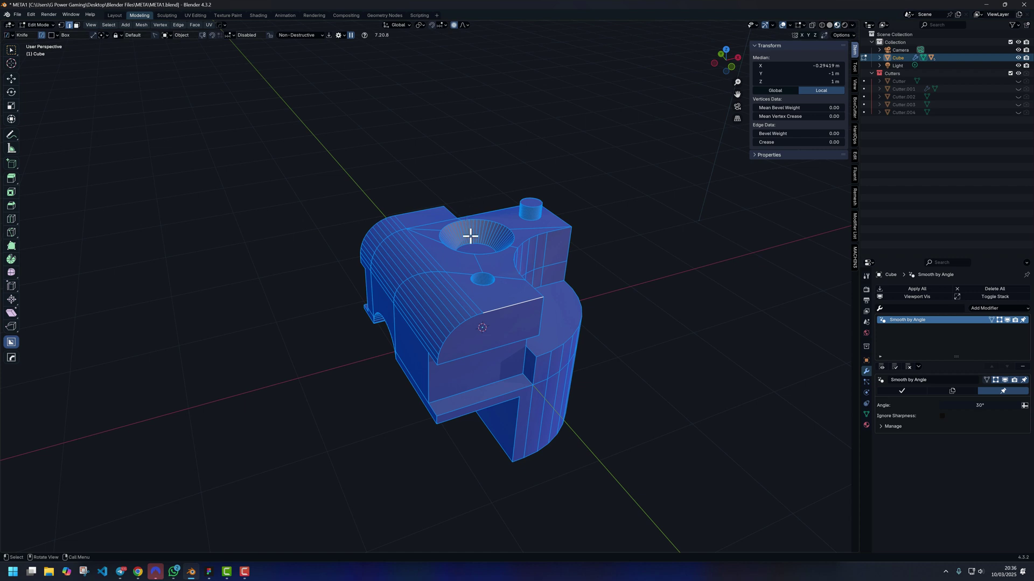
Examine the edges and vertices around the top face, small hole and curved cutout of the mesh.
{"action": "scroll", "coordinate": [470, 237], "scroll_direction": "up", "scroll_amount": 2}
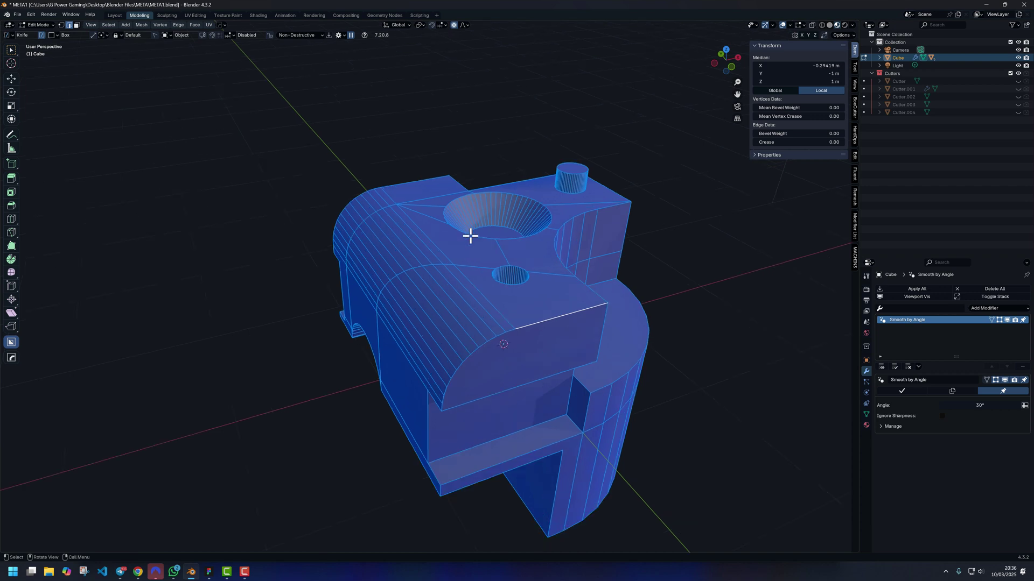
{"action": "middle_click_drag", "start_coordinate": [487, 273], "coordinate": [512, 280]}
{"action": "left_click", "coordinate": [588, 300]}
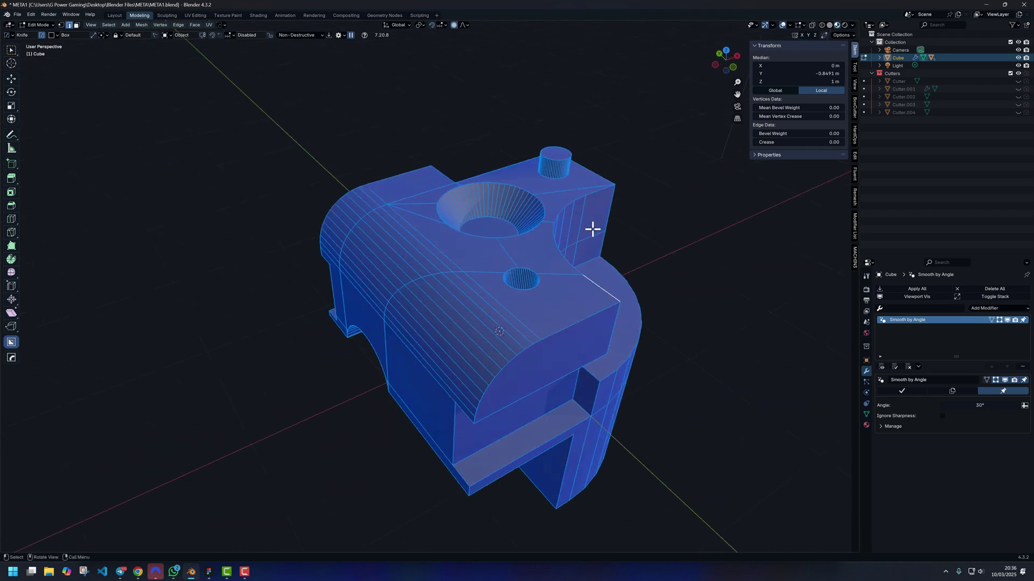
{"action": "middle_click_drag", "start_coordinate": [547, 235], "coordinate": [454, 298]}
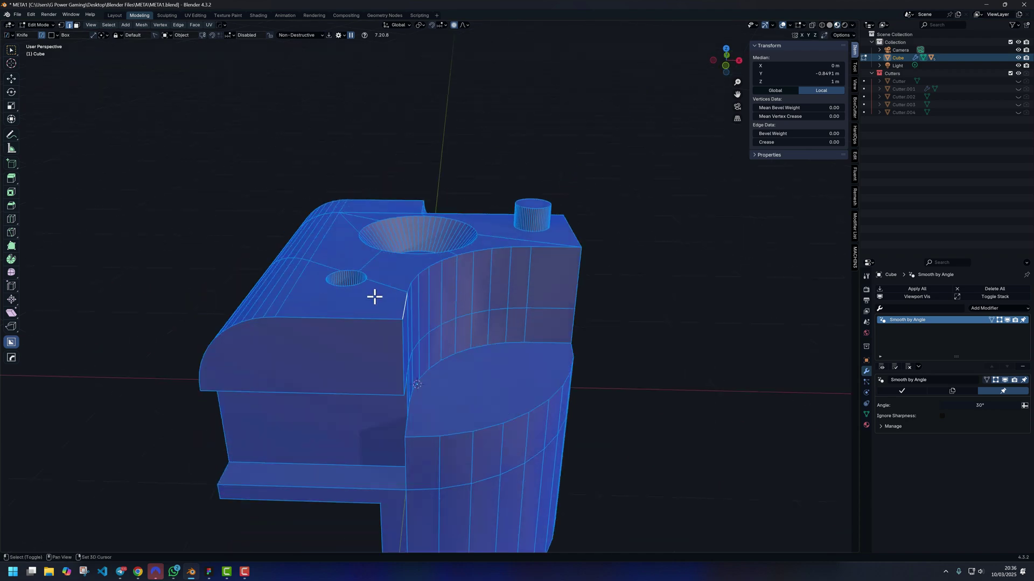
{"action": "middle_click_drag", "start_coordinate": [374, 296], "coordinate": [429, 305]}
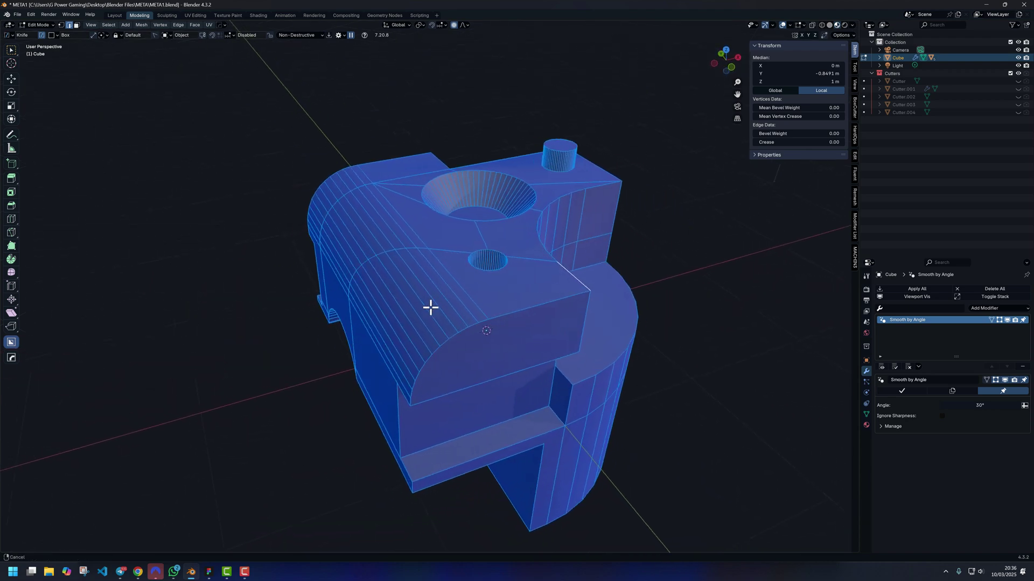
{"action": "left_click", "coordinate": [491, 278]}
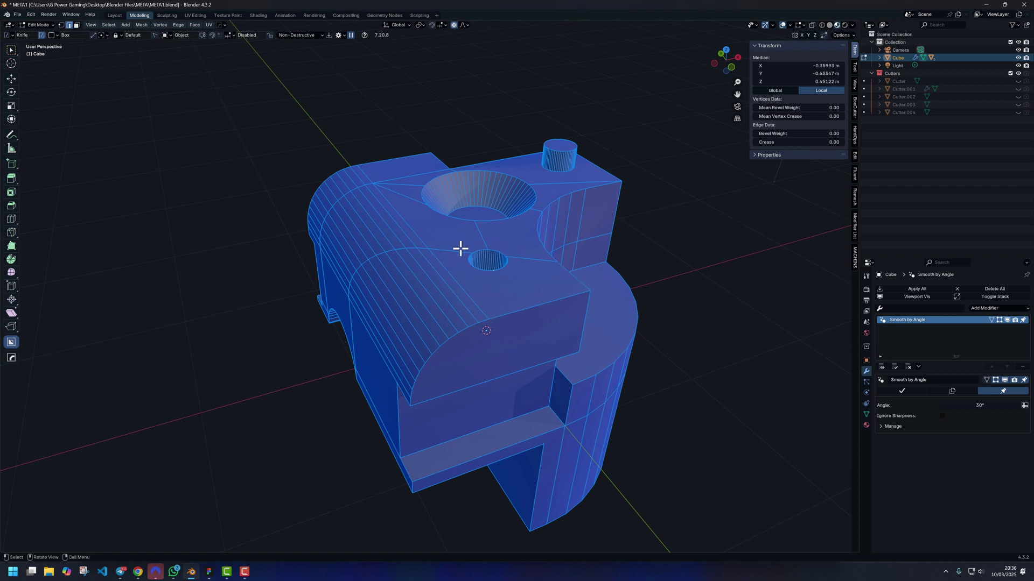
{"action": "middle_click_drag", "start_coordinate": [460, 249], "coordinate": [451, 268]}
{"action": "key", "text": "Tab"}
{"action": "left_click", "coordinate": [409, 250]}
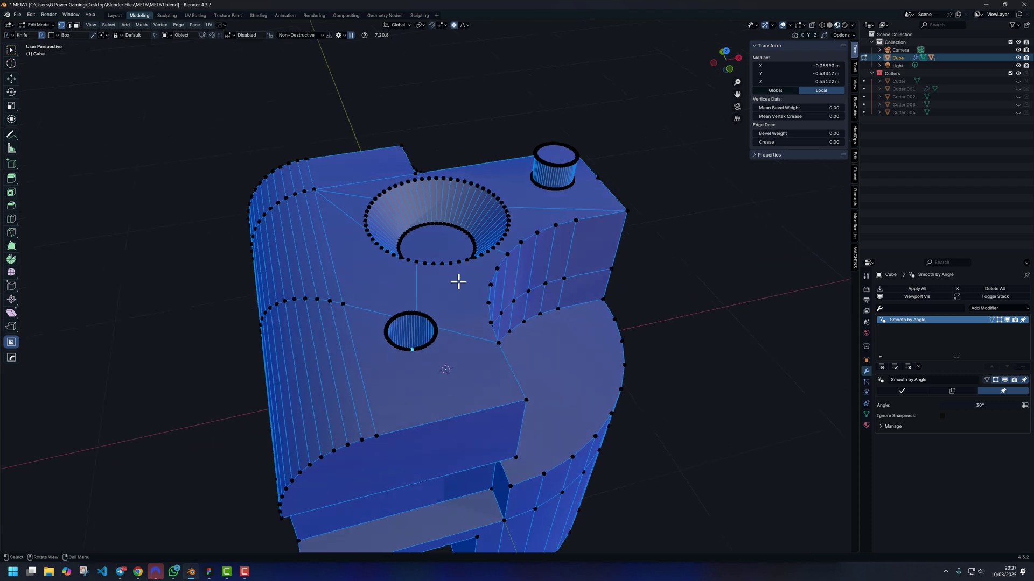
Return to Object Mode and add a Subdivision Surface modifier to the cube.
{"action": "key", "text": "Tab"}
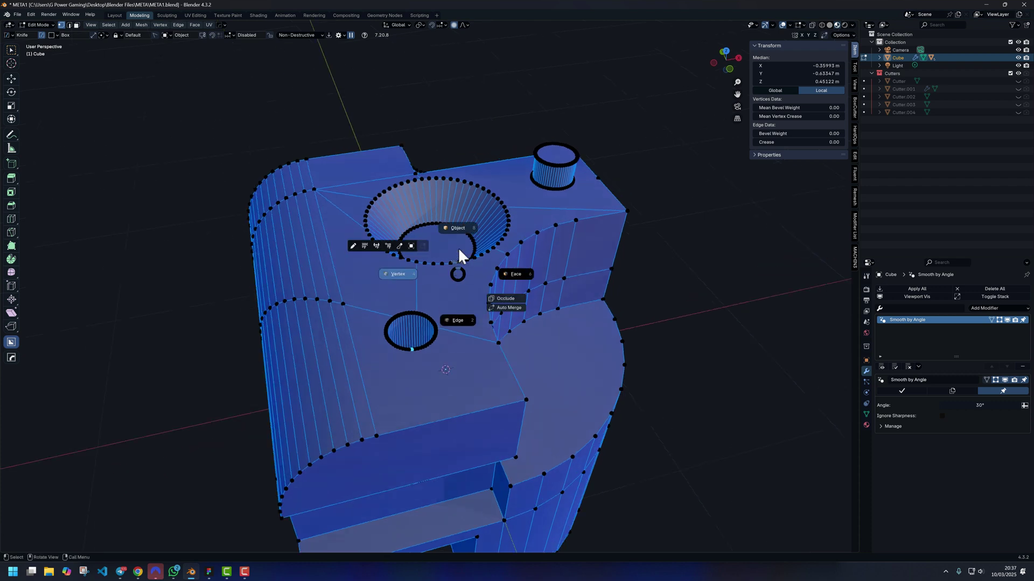
{"action": "left_click", "coordinate": [457, 227]}
{"action": "mouse_move", "coordinate": [458, 279]}
{"action": "middle_mouse_down"}
{"action": "mouse_move", "coordinate": [472, 291]}
{"action": "mouse_move", "coordinate": [445, 278]}
{"action": "middle_mouse_up"}
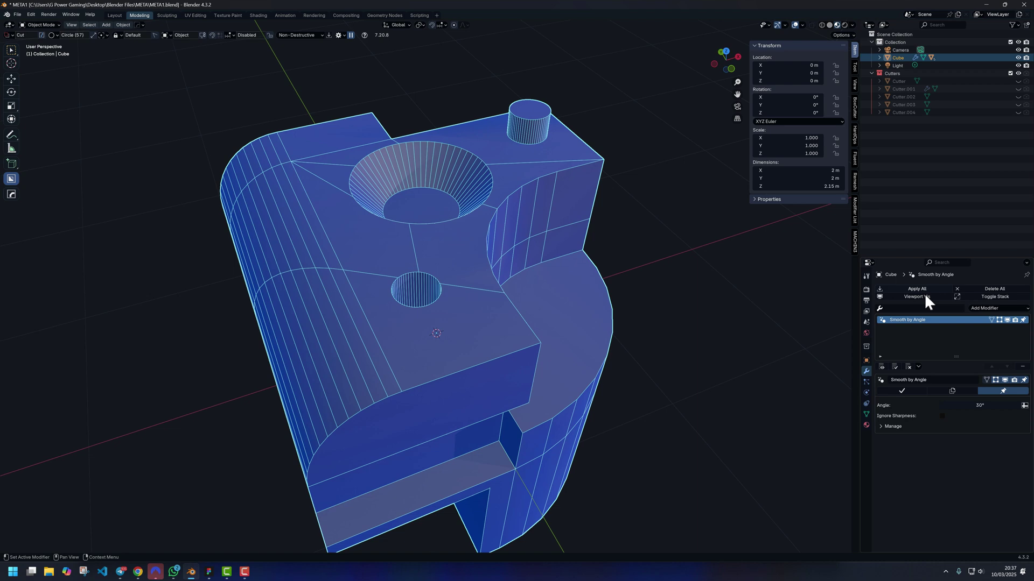
{"action": "left_click", "coordinate": [988, 309]}
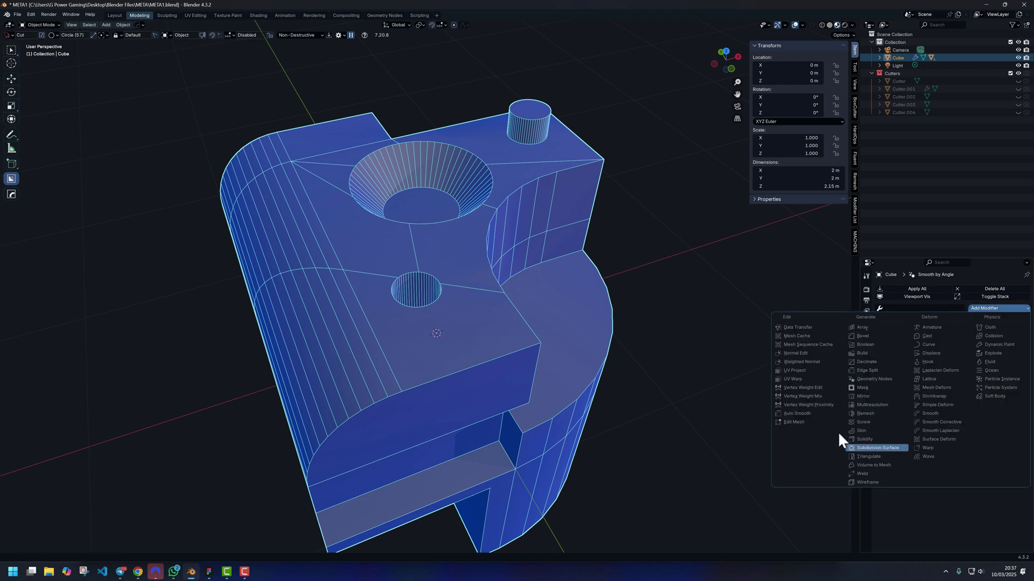
{"action": "key", "text": "Return"}
{"action": "middle_click_drag", "start_coordinate": [483, 302], "coordinate": [443, 273]}
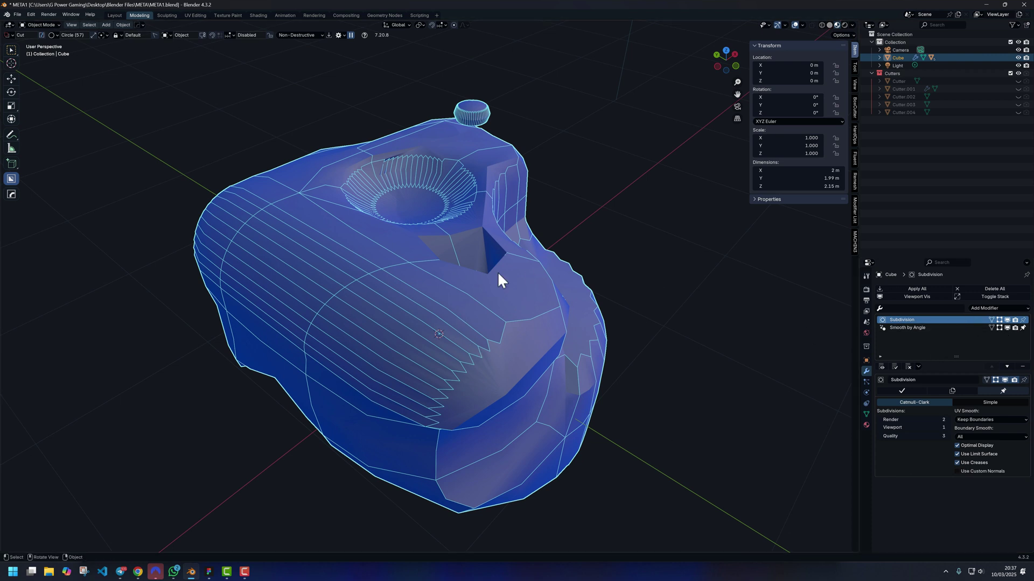
Hide the Subdivision modifier's effect in the viewport and enter Edit Mode with edge selection.
{"action": "left_click", "coordinate": [1006, 319]}
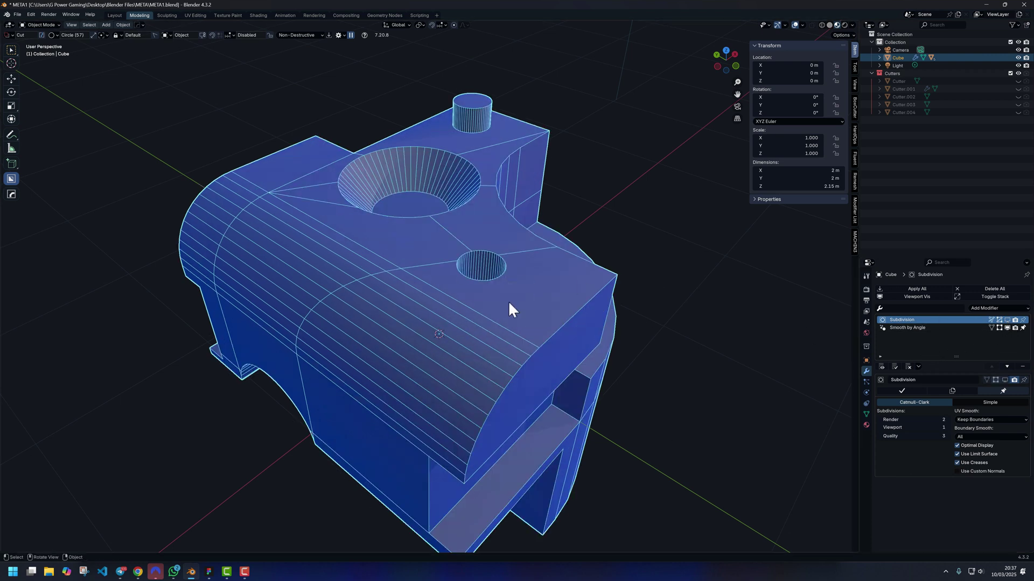
{"action": "key", "text": "m"}
{"action": "middle_click_drag", "start_coordinate": [572, 319], "coordinate": [548, 310]}
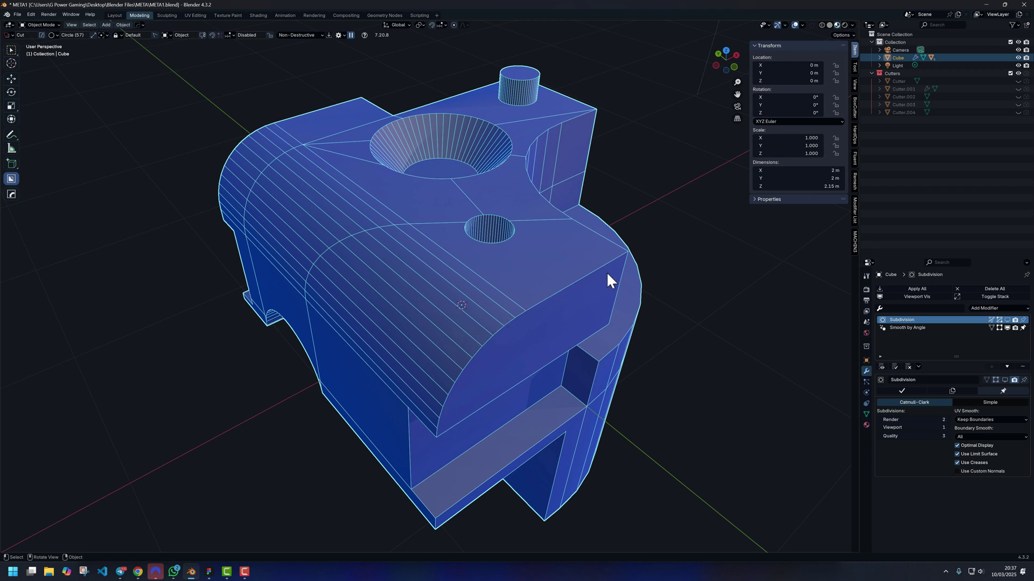
{"action": "key", "text": "ctrl+Tab"}
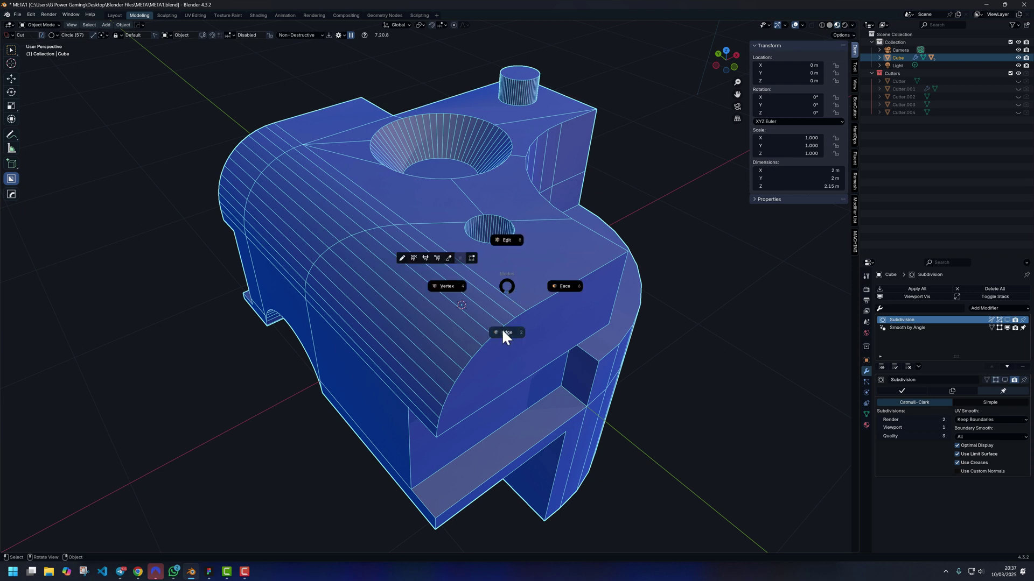
{"action": "left_click", "coordinate": [502, 329]}
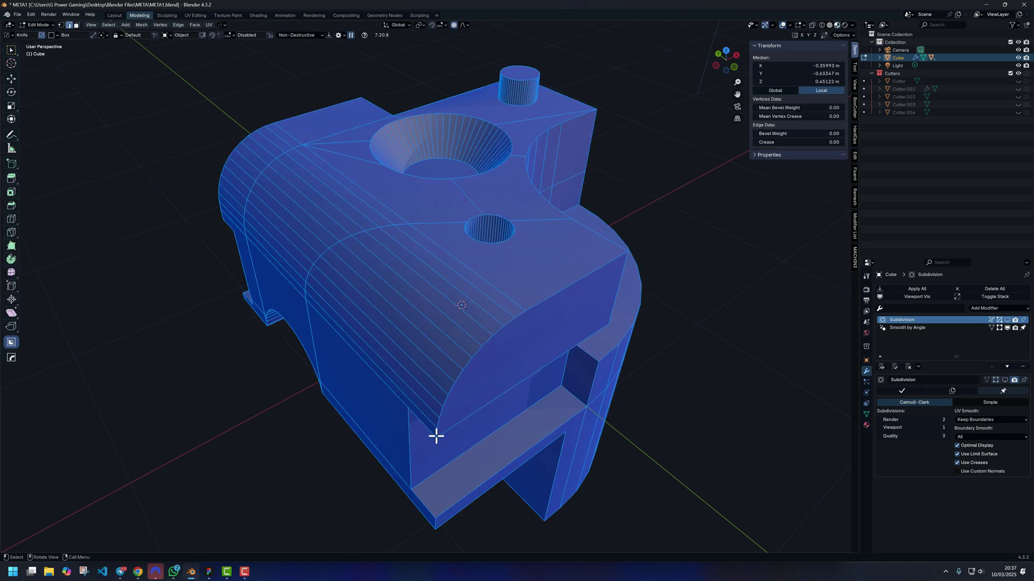
{"action": "left_click", "coordinate": [512, 322], "text": "ctrl"}
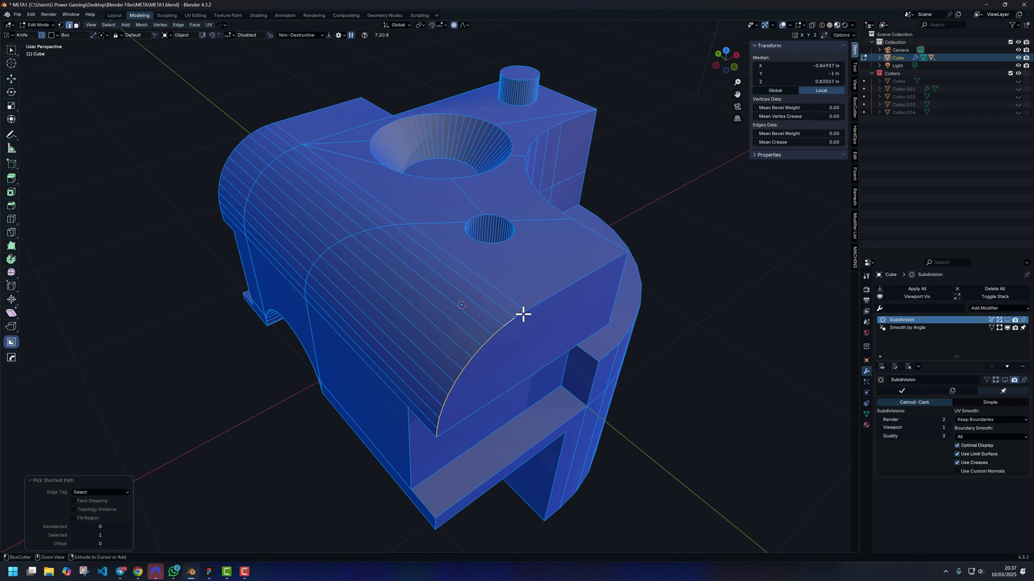
{"action": "key", "text": "alt+a"}
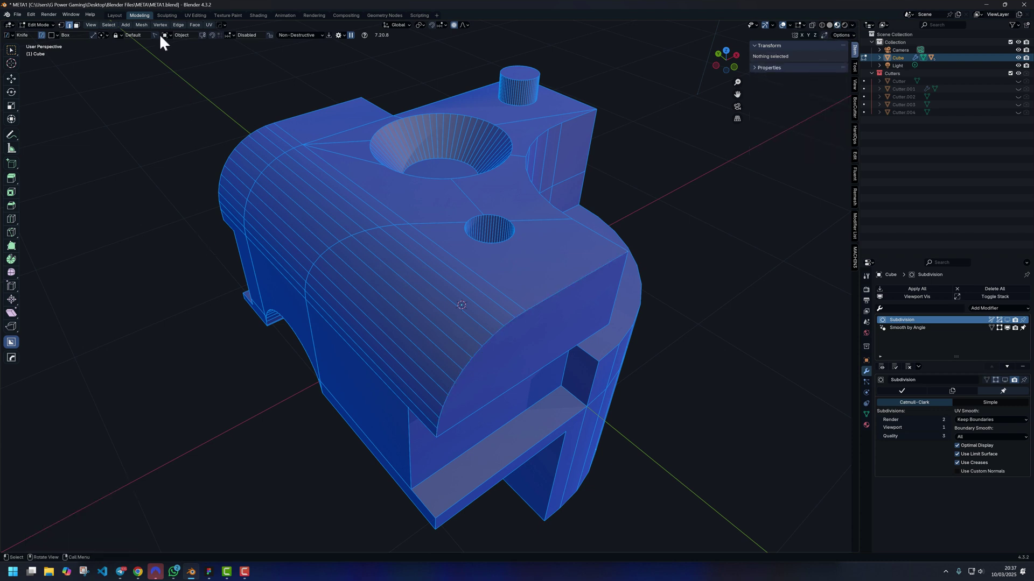
{"action": "left_click", "coordinate": [178, 25]}
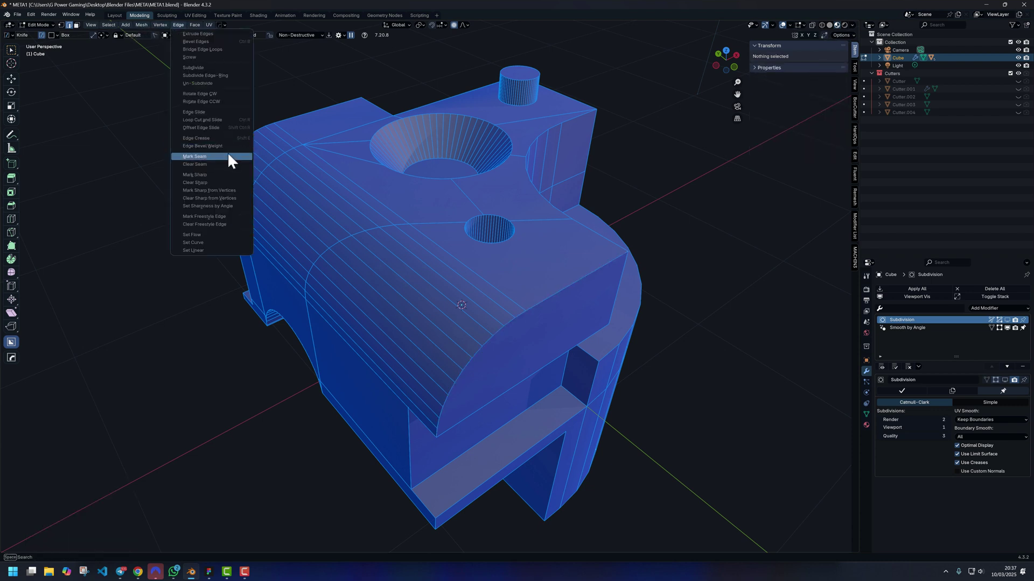
{"action": "left_click", "coordinate": [228, 156]}
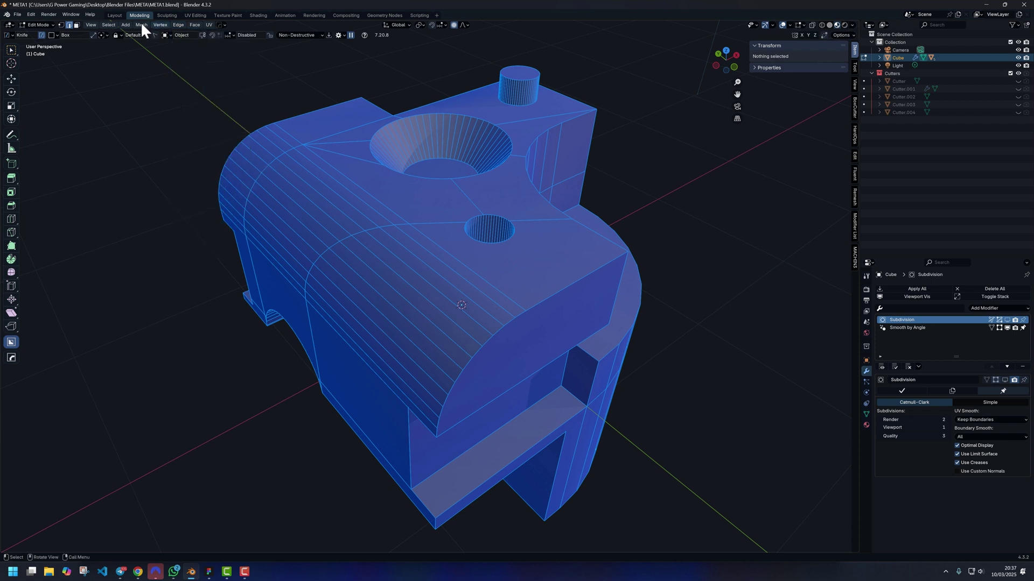
Select all sharp edges of the mesh, with the sharpness threshold set to 32.6°.
{"action": "left_click", "coordinate": [106, 25]}
{"action": "left_click", "coordinate": [132, 156]}
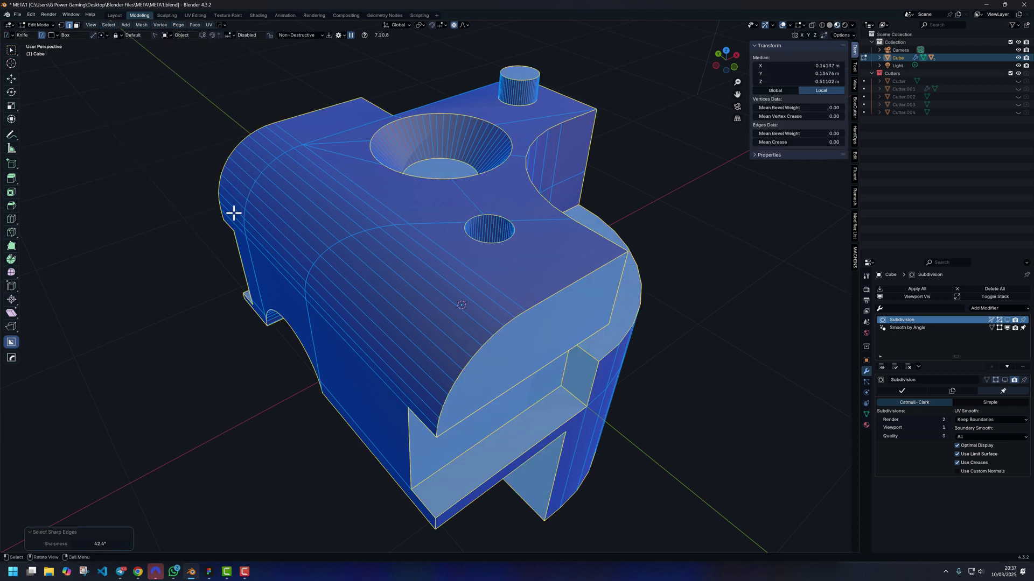
{"action": "left_click", "coordinate": [101, 544]}
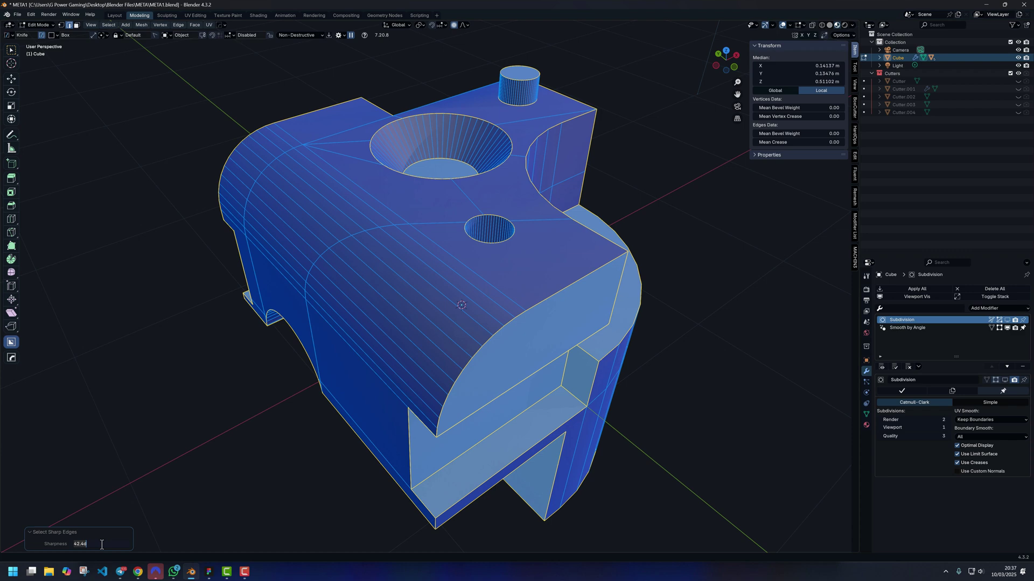
{"action": "type", "text": "30"}
{"action": "key", "text": "Return"}
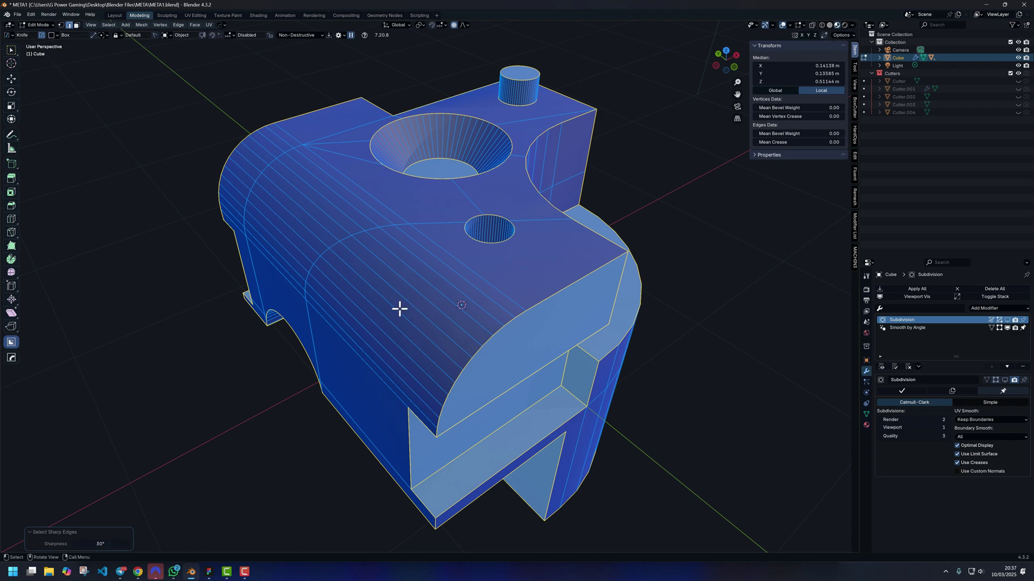
{"action": "middle_click_drag", "start_coordinate": [400, 309], "coordinate": [443, 411]}
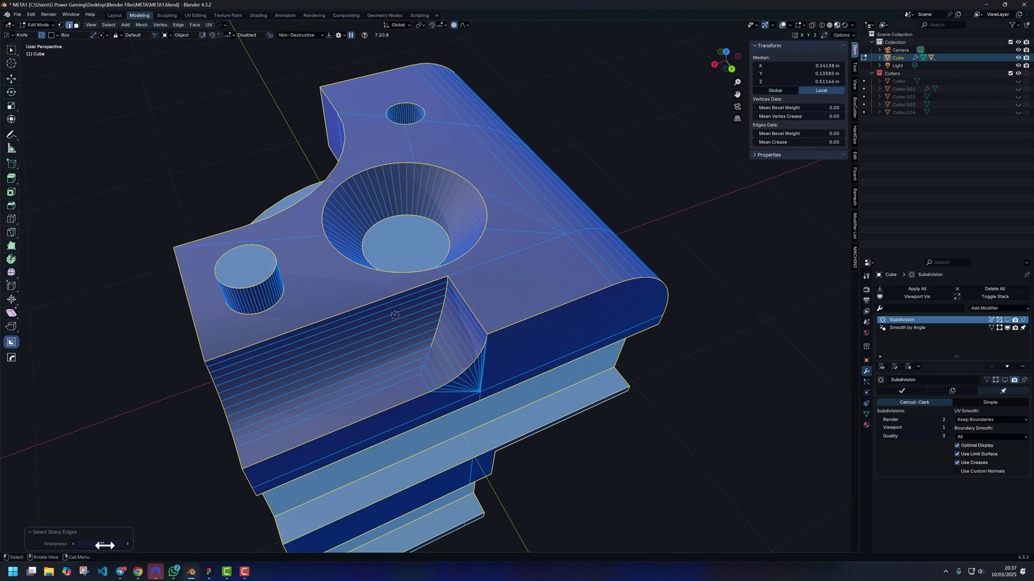
{"action": "left_click_drag", "start_coordinate": [105, 545], "coordinate": [108, 545]}
Deselect the short edge segments along the curved corner at the inner end of the concave groove.
{"action": "scroll", "coordinate": [444, 344], "scroll_direction": "up", "scroll_amount": 3}
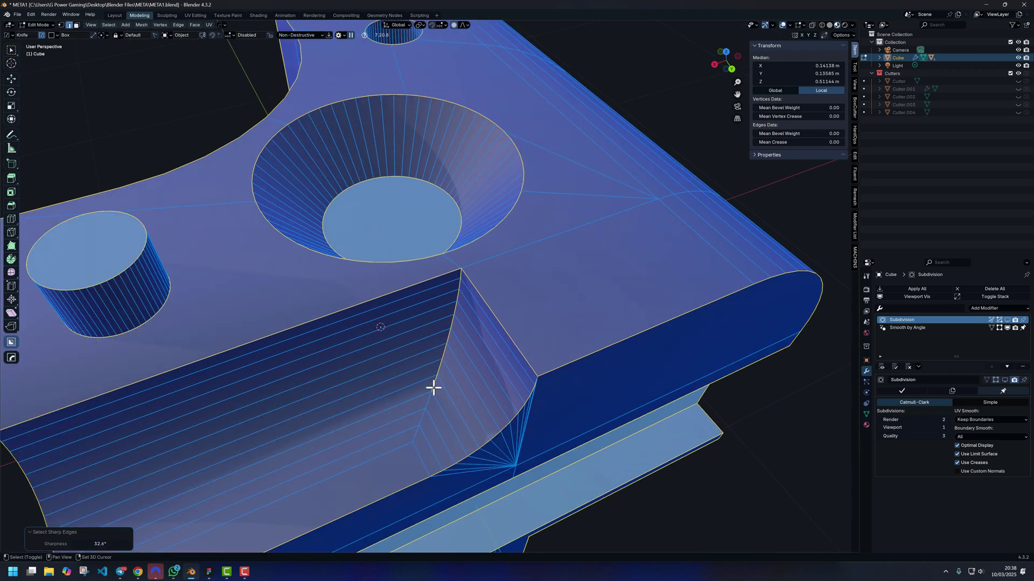
{"action": "left_click", "coordinate": [436, 372], "text": "shift"}
{"action": "left_click", "coordinate": [446, 344], "text": "shift"}
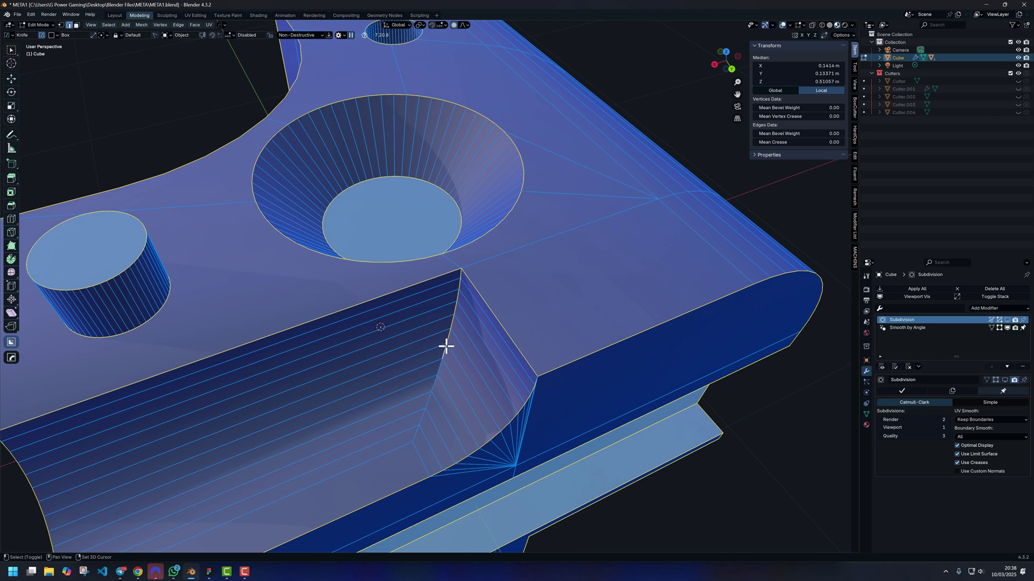
{"action": "left_click", "coordinate": [446, 345], "text": "shift"}
{"action": "left_click", "coordinate": [449, 335], "text": "shift"}
{"action": "left_click", "coordinate": [452, 322], "text": "shift"}
{"action": "left_click", "coordinate": [453, 308], "text": "shift"}
{"action": "left_click", "coordinate": [457, 297], "text": "shift"}
{"action": "left_click", "coordinate": [459, 278], "text": "shift"}
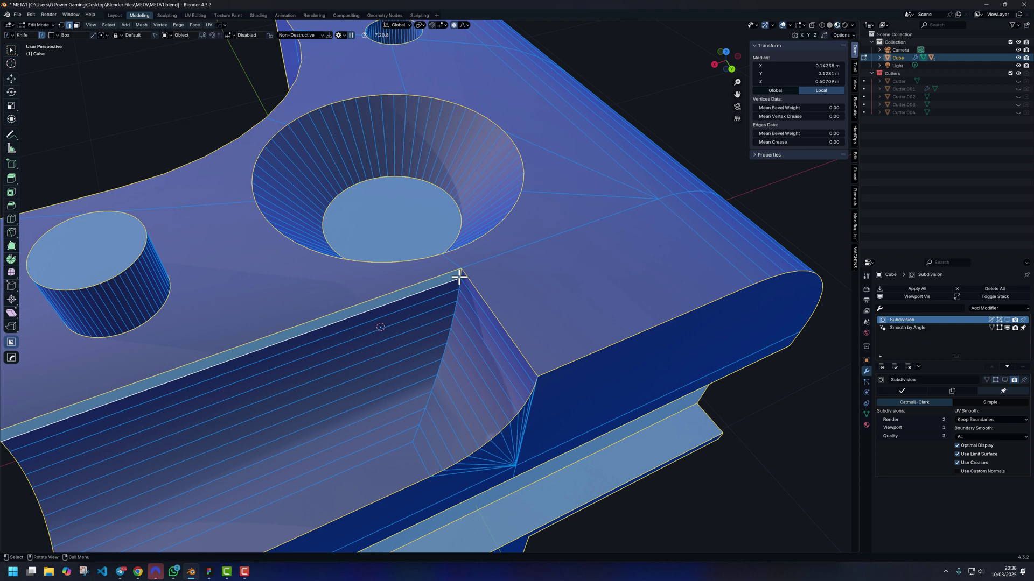
{"action": "left_click", "coordinate": [458, 277], "text": "shift"}
{"action": "middle_click_drag", "start_coordinate": [459, 277], "coordinate": [694, 215]}
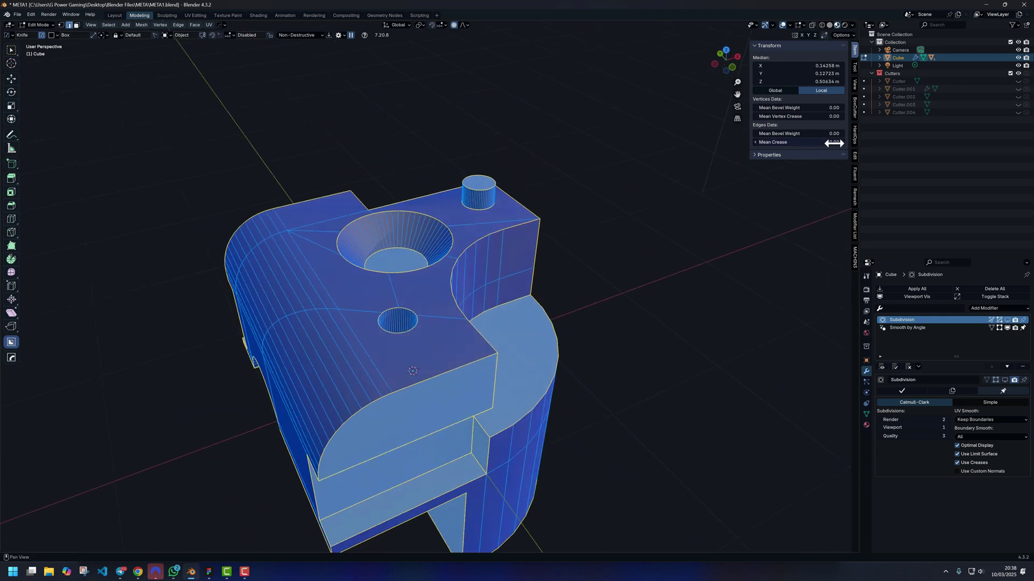
Set the mean crease of the selected sharp edges to 1.
{"action": "left_click", "coordinate": [831, 142]}
{"action": "key", "text": "Return"}
{"action": "key", "text": "n"}
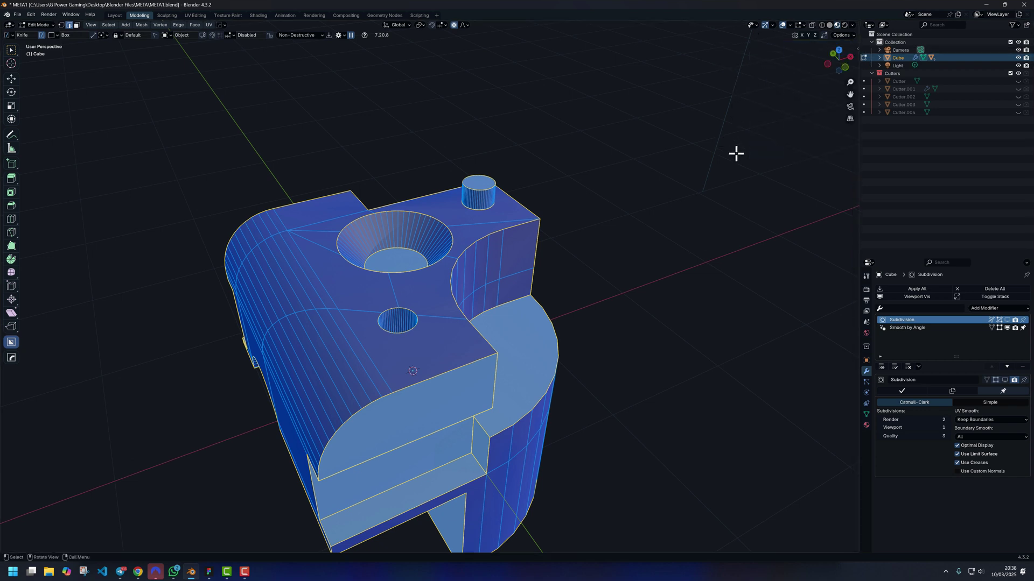
{"action": "key", "text": "n"}
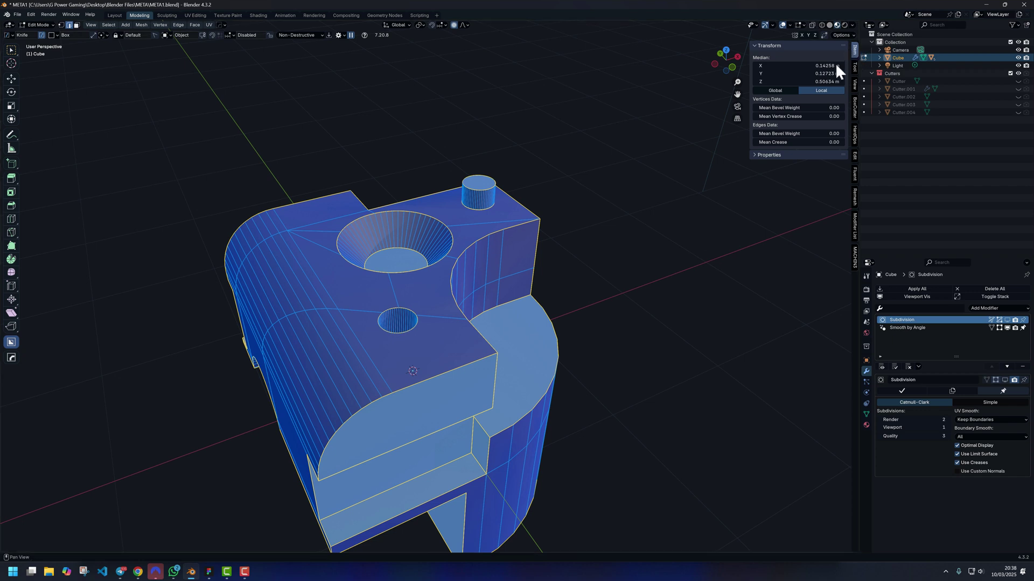
{"action": "double_click", "coordinate": [822, 144]}
{"action": "type", "text": "1"}
{"action": "key", "text": "Return"}
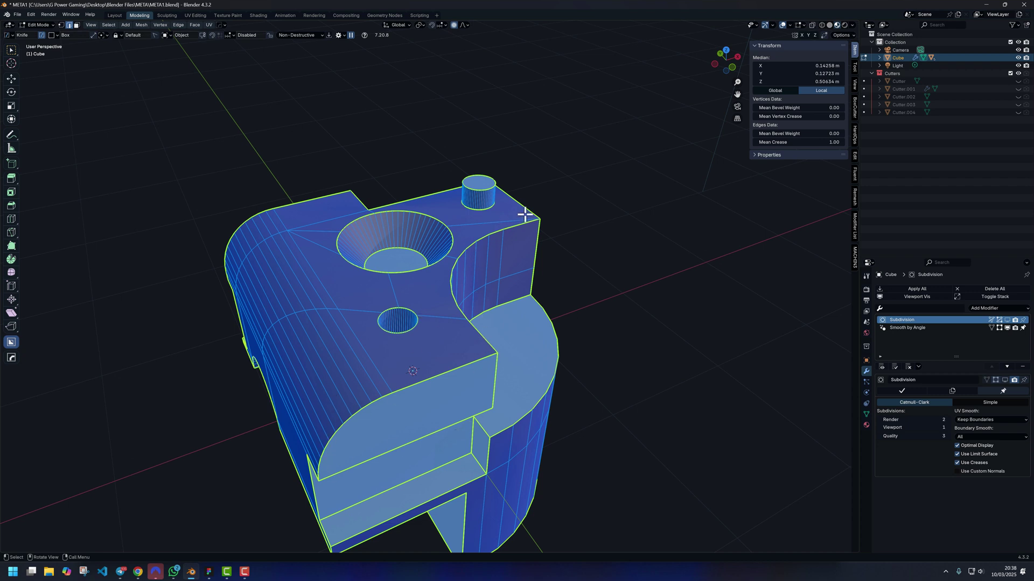
Show the Subdivision modifier in the viewport again and inspect the creased model in Object Mode.
{"action": "left_click", "coordinate": [1006, 320]}
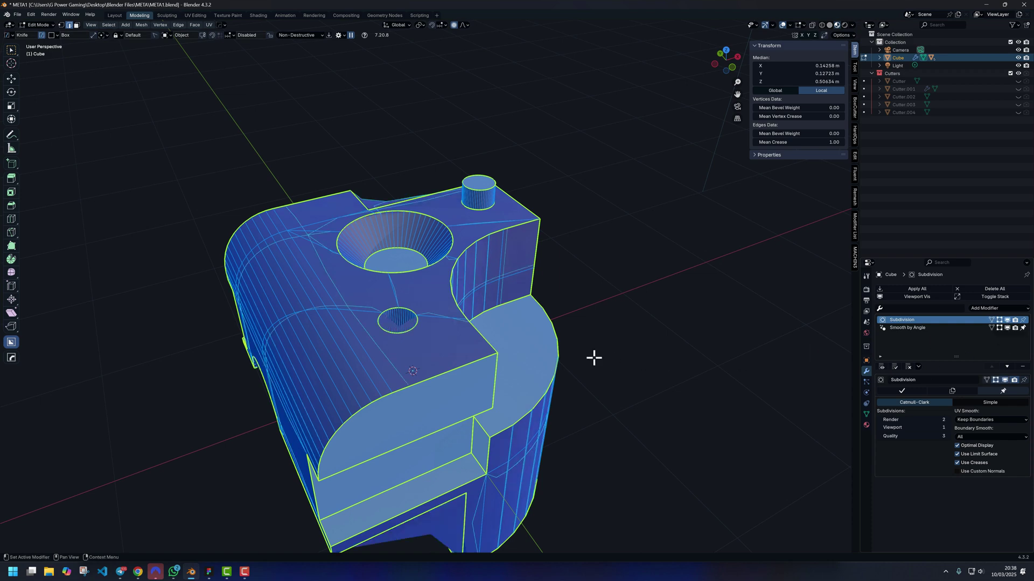
{"action": "key", "text": "Tab"}
{"action": "left_click", "coordinate": [505, 254]}
{"action": "middle_click_drag", "start_coordinate": [436, 288], "coordinate": [470, 301]}
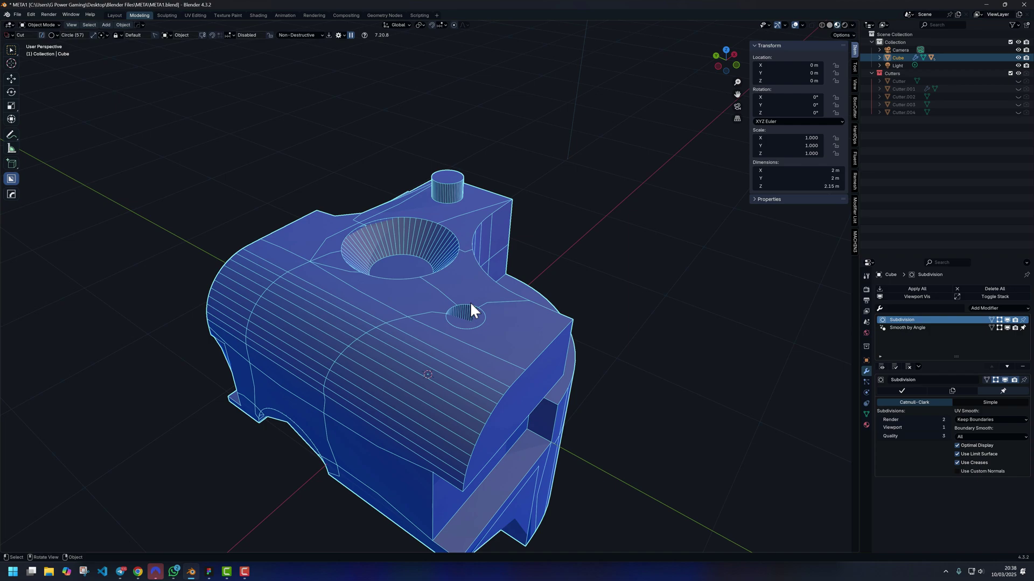
{"action": "middle_click_drag", "start_coordinate": [412, 323], "coordinate": [490, 290], "text": "shift"}
{"action": "middle_click_drag", "start_coordinate": [490, 291], "coordinate": [446, 292]}
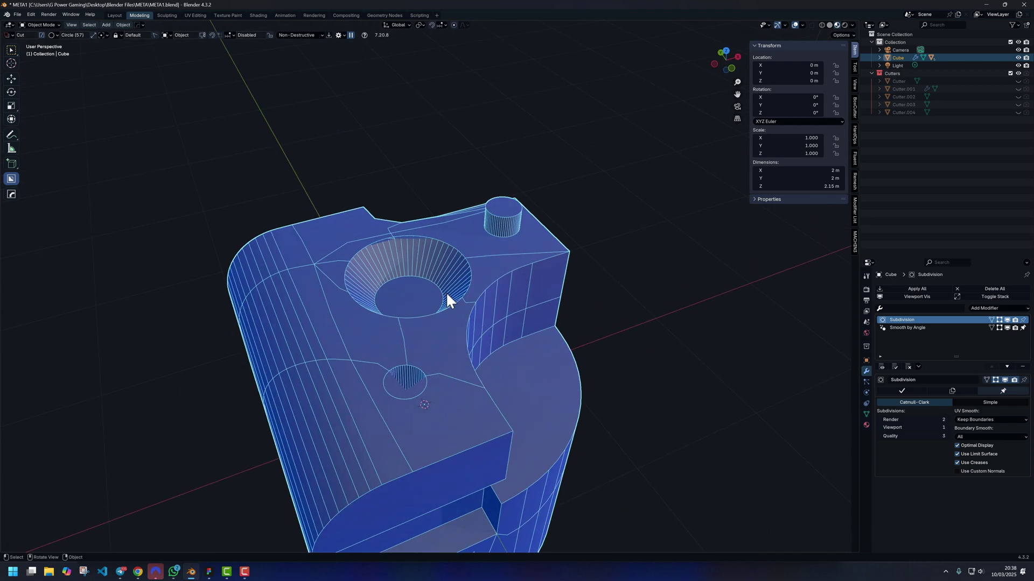
{"action": "middle_click_drag", "start_coordinate": [367, 233], "coordinate": [433, 307]}
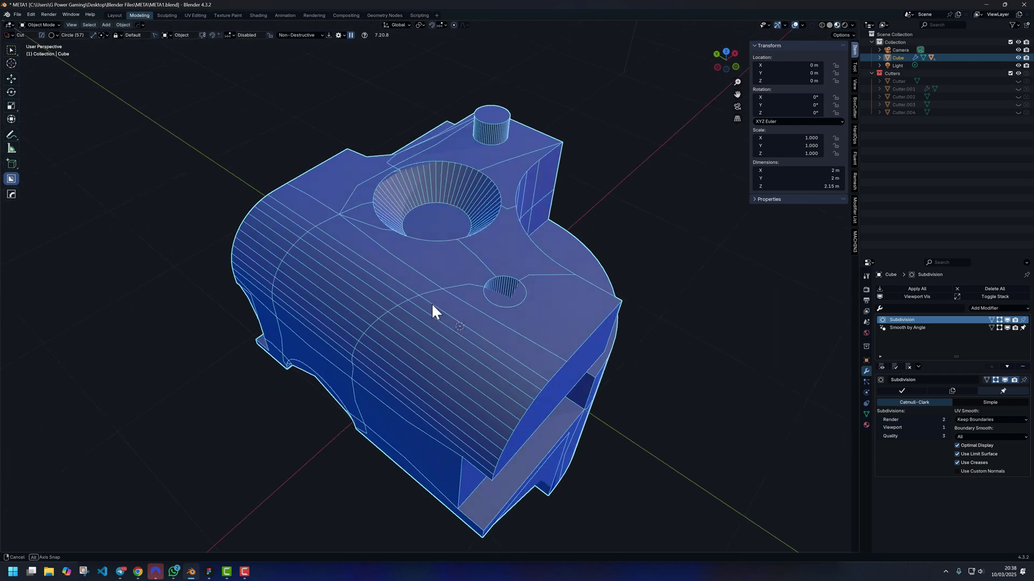
Enter Edit Mode with vertex selection, focusing on the top face around the small hole.
{"action": "key", "text": "Tab"}
{"action": "left_click", "coordinate": [412, 353]}
{"action": "key", "text": "Tab"}
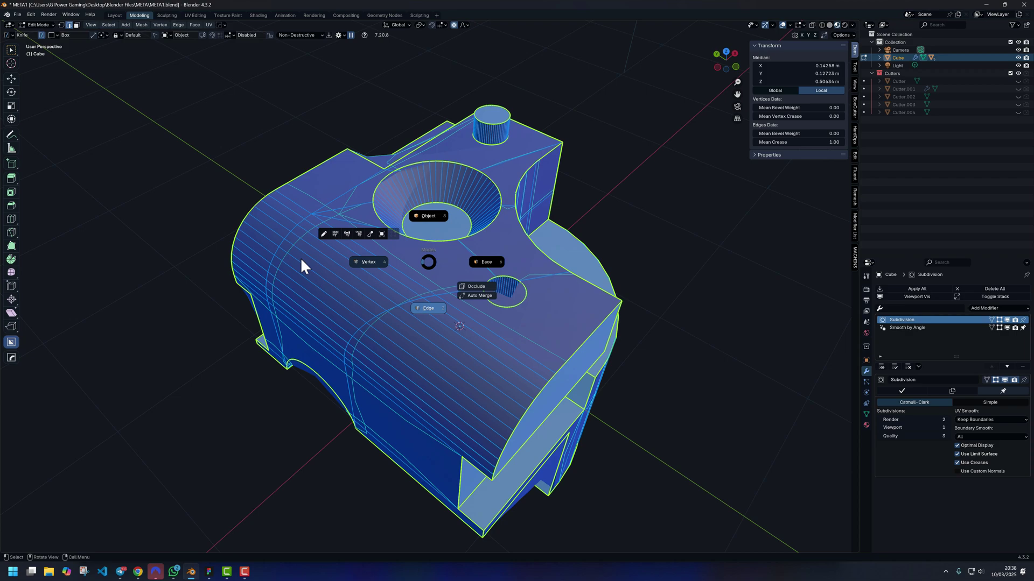
{"action": "left_click", "coordinate": [371, 261]}
{"action": "middle_click_drag", "start_coordinate": [435, 259], "coordinate": [378, 286], "text": "shift"}
{"action": "scroll", "coordinate": [398, 312], "scroll_direction": "up", "scroll_amount": 3}
{"action": "middle_click_drag", "start_coordinate": [418, 339], "coordinate": [508, 316], "text": "shift"}
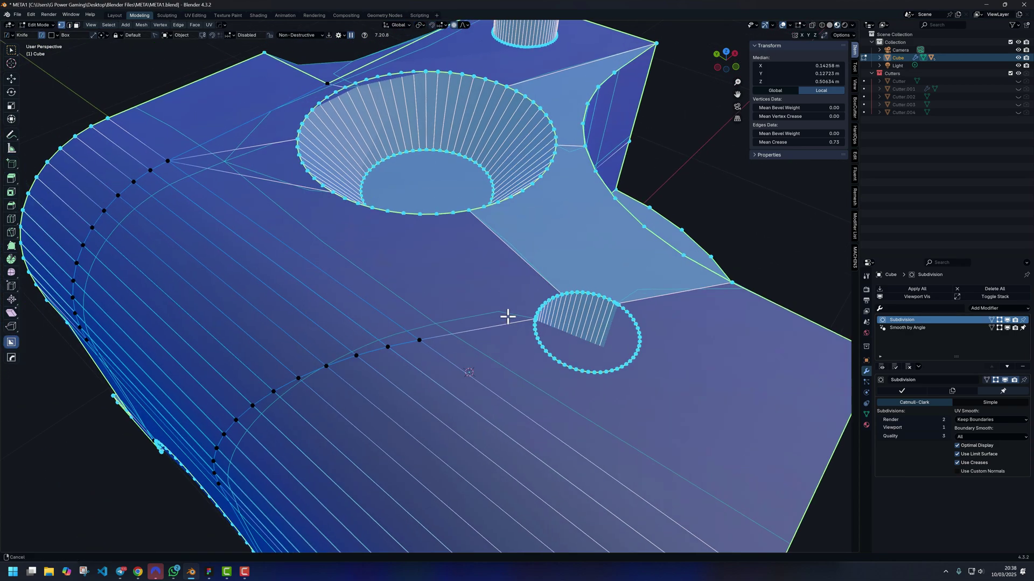
Try to connect a vertex on the large conical hole's rim to a vertex at the base of the cylindrical post.
{"action": "scroll", "coordinate": [508, 316], "scroll_direction": "up", "scroll_amount": 1}
{"action": "middle_click_drag", "start_coordinate": [428, 237], "coordinate": [460, 271], "text": "shift"}
{"action": "middle_click_drag", "start_coordinate": [529, 240], "coordinate": [625, 272]}
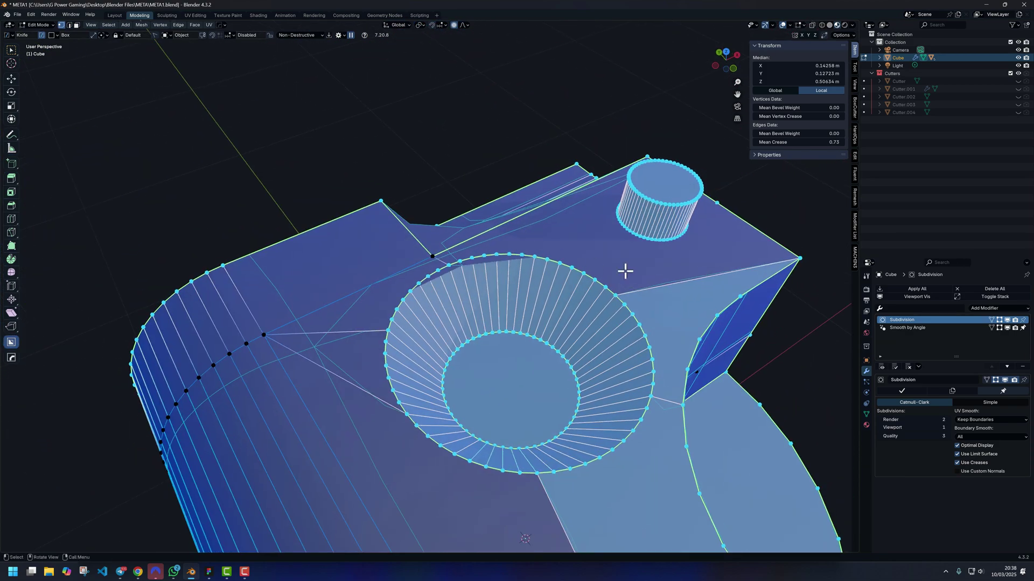
{"action": "left_click", "coordinate": [586, 273]}
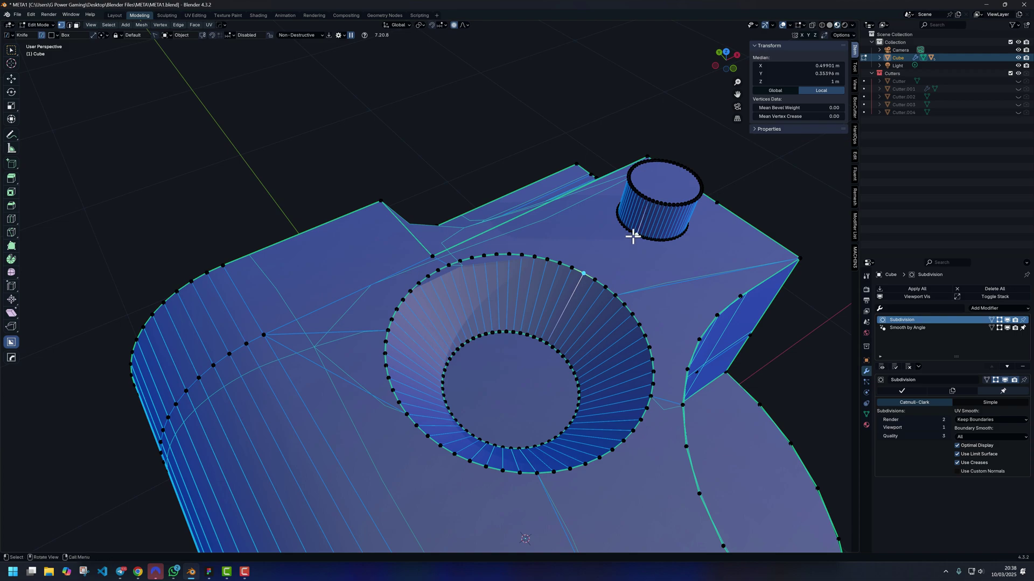
{"action": "key", "text": "j"}
{"action": "left_click", "coordinate": [595, 280]}
Connect a vertex on the small hole's rim to the facing rim vertex of the large conical hole on the top face.
{"action": "middle_click_drag", "start_coordinate": [359, 352], "coordinate": [508, 299], "text": "shift"}
{"action": "middle_click_drag", "start_coordinate": [571, 365], "coordinate": [540, 400]}
{"action": "scroll", "coordinate": [552, 393], "scroll_direction": "down", "scroll_amount": 4}
{"action": "scroll", "coordinate": [492, 431], "scroll_direction": "up", "scroll_amount": 3}
{"action": "middle_click_drag", "start_coordinate": [542, 497], "coordinate": [487, 376], "text": "shift"}
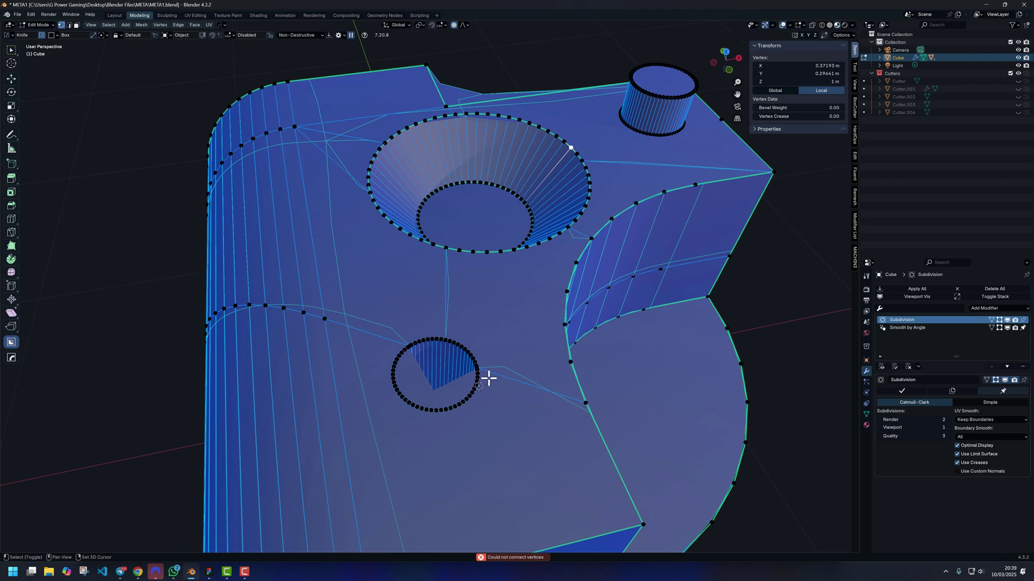
{"action": "scroll", "coordinate": [452, 355], "scroll_direction": "up", "scroll_amount": 3}
{"action": "left_click", "coordinate": [456, 407], "text": "shift"}
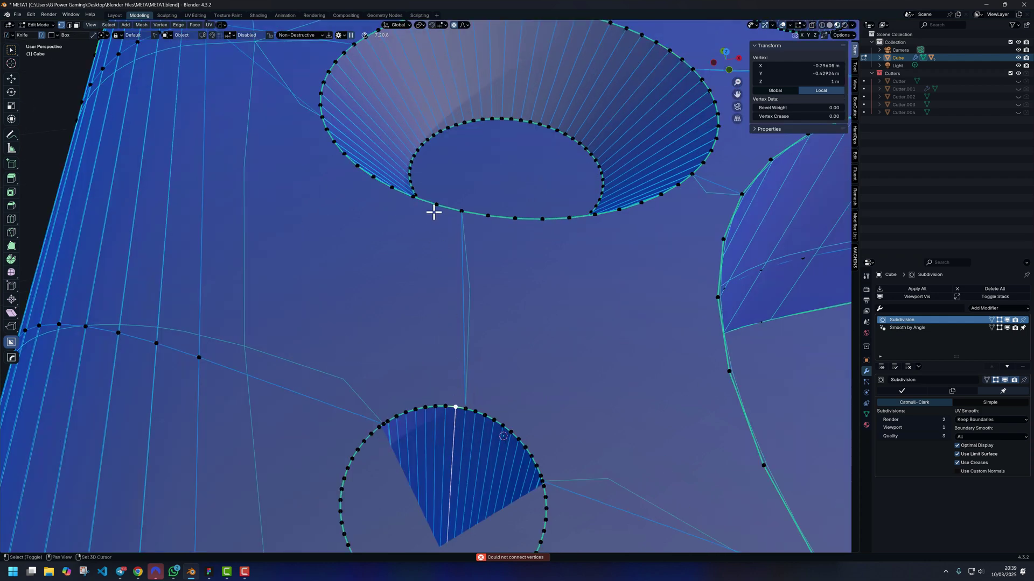
{"action": "key", "text": "2"}
Connect a rim vertex of the small hole to the sharp outer corner of the top face beside the curved side cutout.
{"action": "middle_click_drag", "start_coordinate": [512, 394], "coordinate": [455, 195], "text": "shift"}
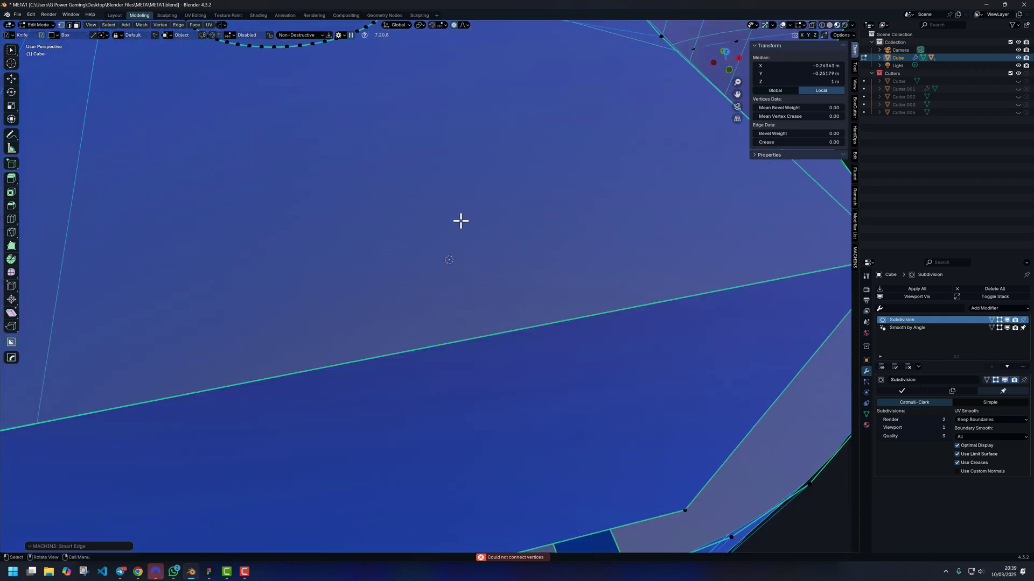
{"action": "scroll", "coordinate": [460, 221], "scroll_direction": "down", "scroll_amount": 3}
{"action": "left_click", "coordinate": [401, 187]}
{"action": "left_click", "coordinate": [567, 277], "text": "shift"}
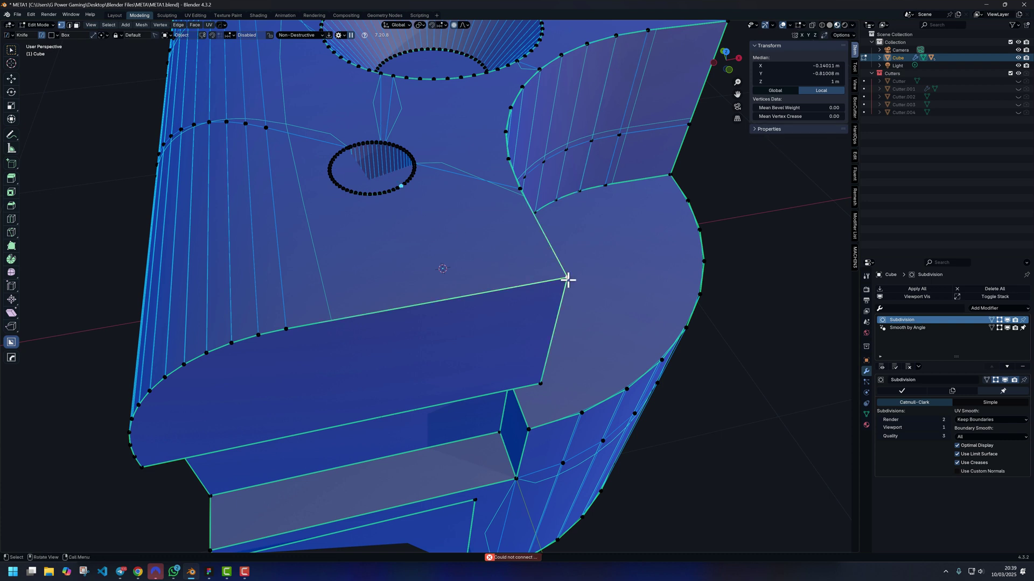
{"action": "key", "text": "2"}
Connect the small hole's rim to the end vertices of the rounded front edge and the curved row of vertices beside it.
{"action": "left_click", "coordinate": [350, 193]}
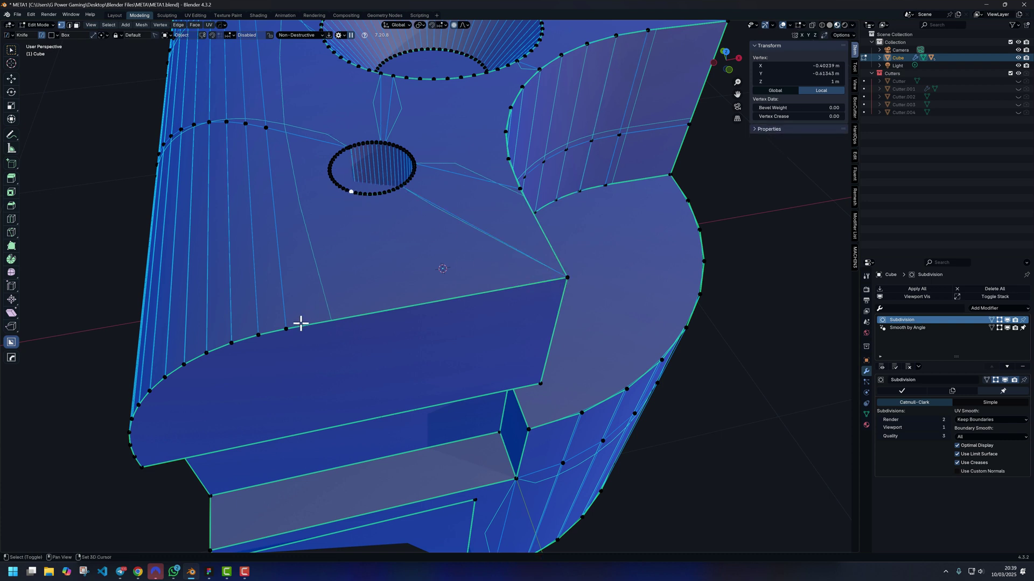
{"action": "left_click", "coordinate": [284, 328], "text": "shift"}
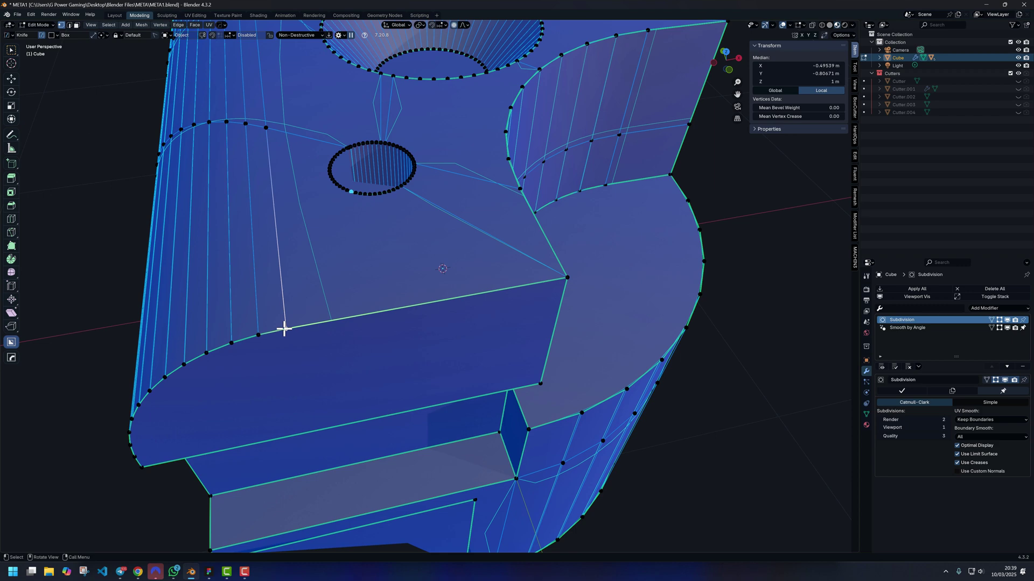
{"action": "key", "text": "2"}
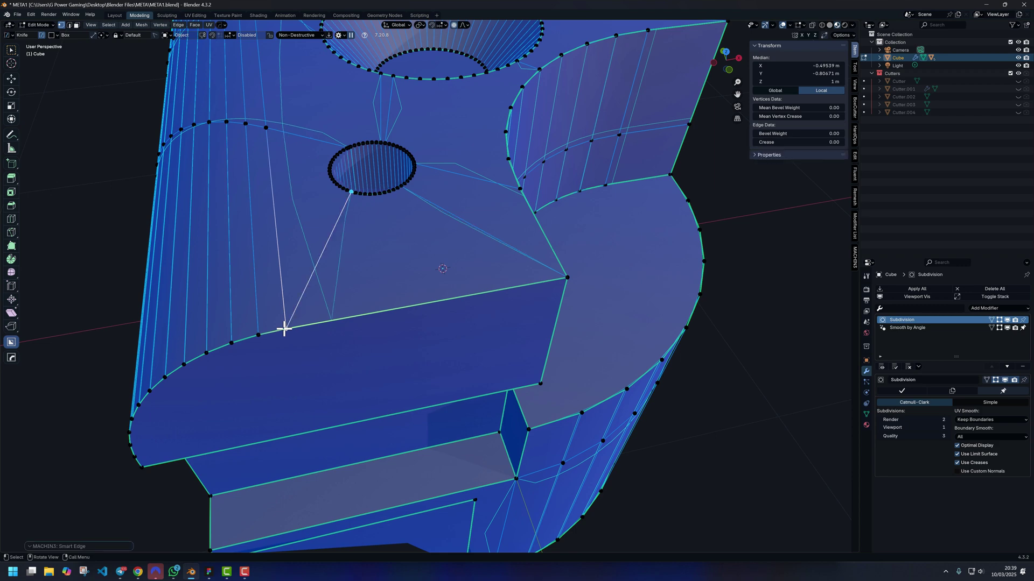
{"action": "key", "text": "ctrl+z"}
{"action": "left_click", "coordinate": [332, 161]}
{"action": "left_click", "coordinate": [266, 128], "text": "shift"}
{"action": "key", "text": "2"}
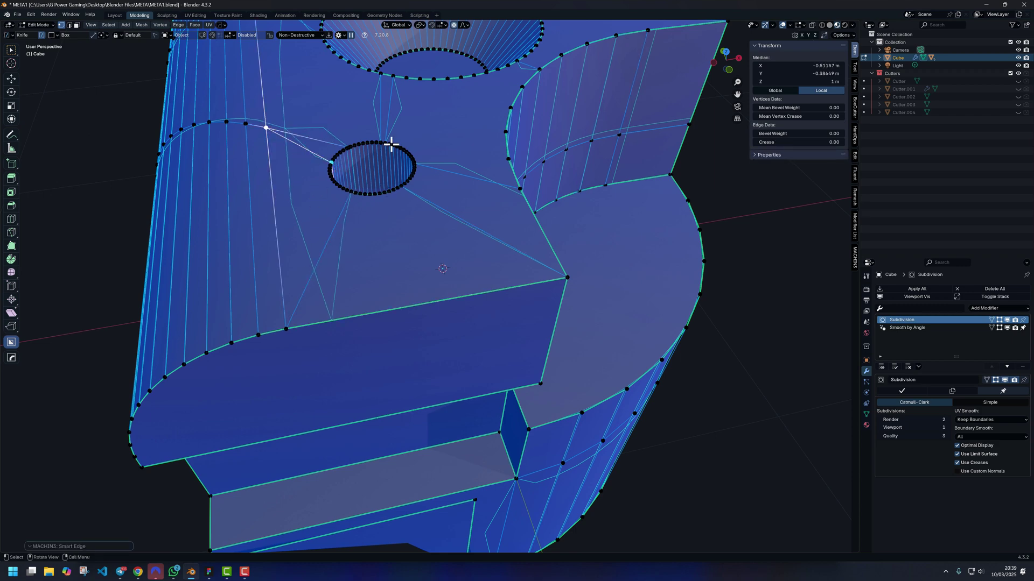
Connect the inner corner of the concave groove to the first vertex of the rounded edge across the top face.
{"action": "middle_click_drag", "start_coordinate": [392, 144], "coordinate": [401, 151]}
{"action": "scroll", "coordinate": [459, 201], "scroll_direction": "down", "scroll_amount": 2}
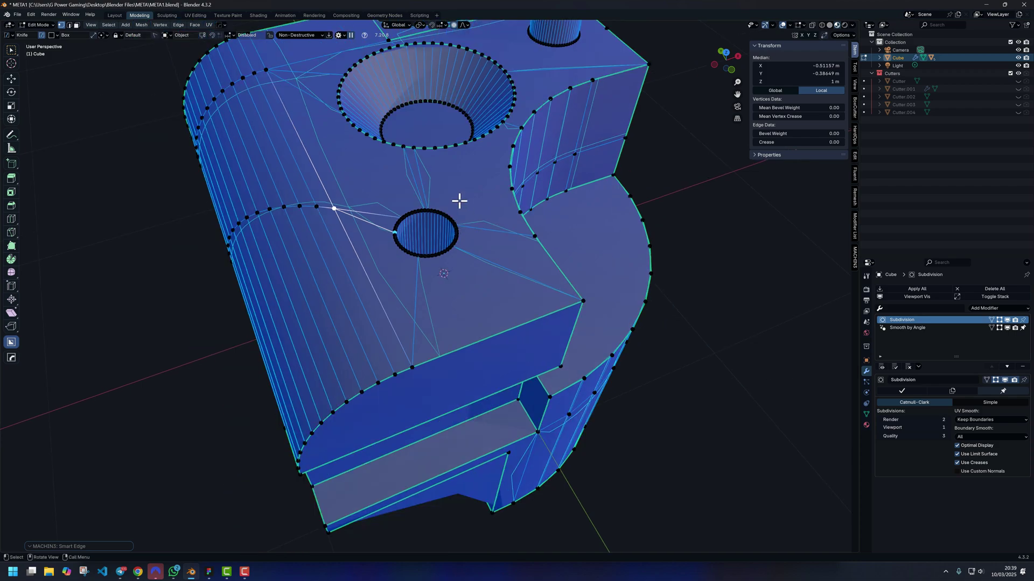
{"action": "middle_click_drag", "start_coordinate": [460, 201], "coordinate": [444, 263]}
{"action": "middle_click_drag", "start_coordinate": [399, 152], "coordinate": [487, 186]}
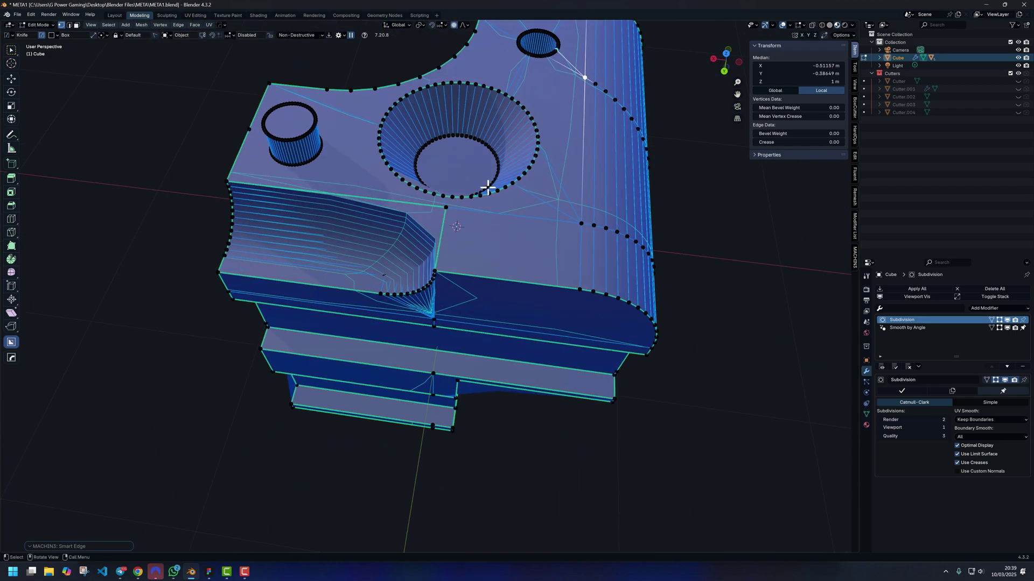
{"action": "scroll", "coordinate": [464, 212], "scroll_direction": "up", "scroll_amount": 1}
{"action": "middle_click_drag", "start_coordinate": [575, 246], "coordinate": [496, 242], "text": "shift"}
{"action": "middle_click_drag", "start_coordinate": [318, 212], "coordinate": [429, 265], "text": "shift"}
{"action": "left_click", "coordinate": [487, 229]}
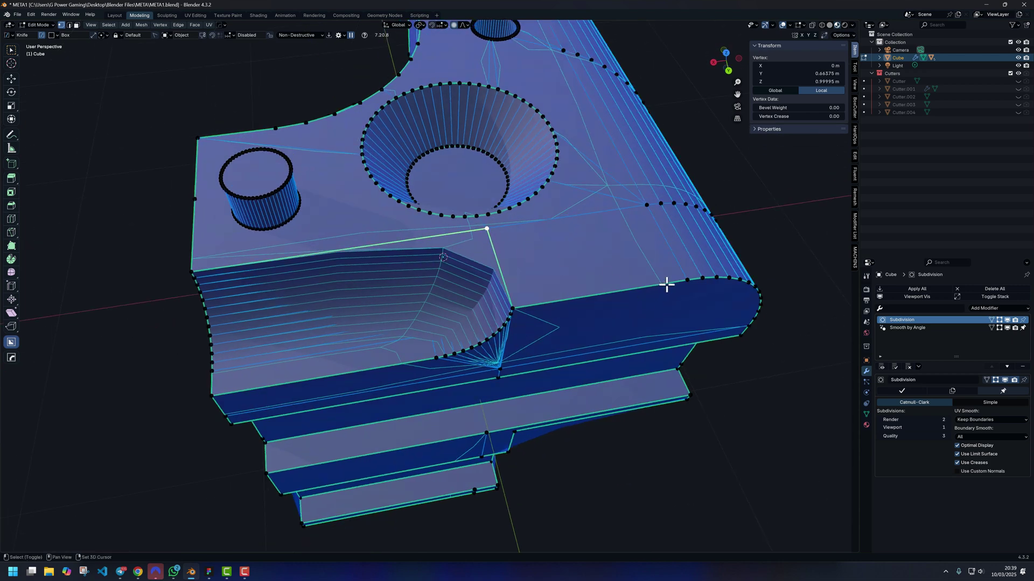
{"action": "left_click", "coordinate": [688, 278], "text": "shift"}
{"action": "key", "text": "2"}
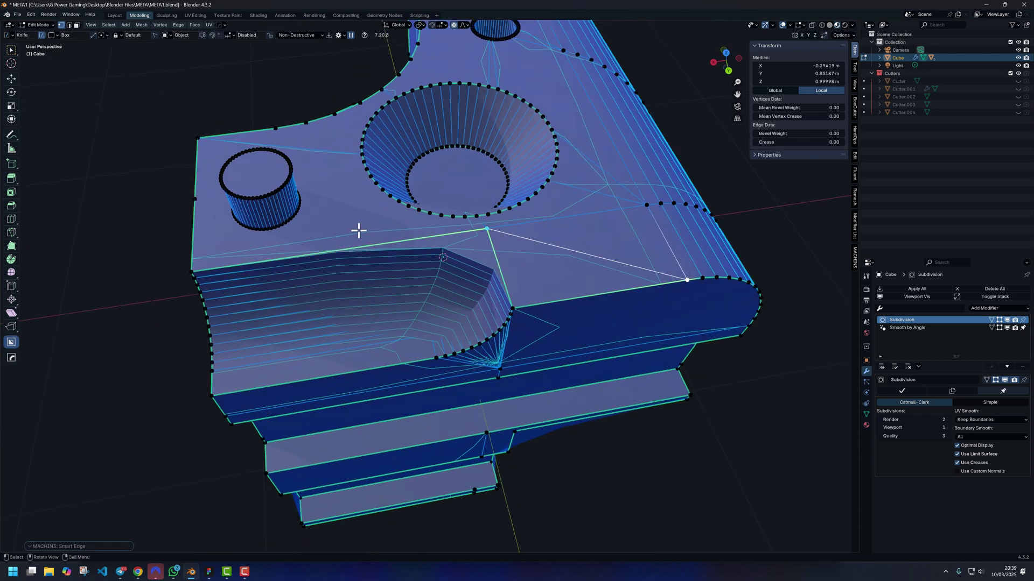
Add two centred loop cuts across the concave groove, one at its middle and one in the half nearer the inner end.
{"action": "middle_click_drag", "start_coordinate": [358, 231], "coordinate": [462, 235]}
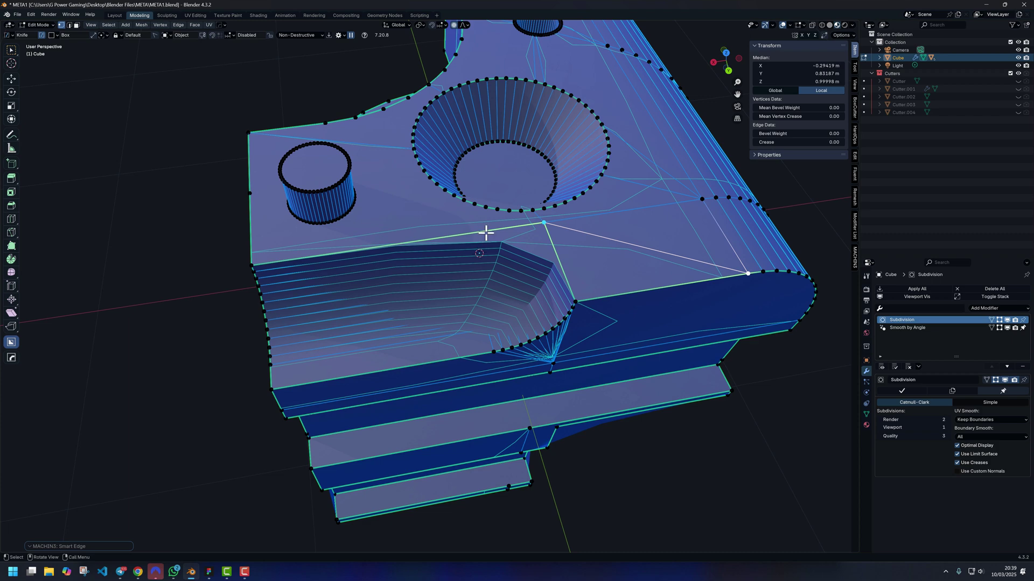
{"action": "key", "text": "ctrl+r"}
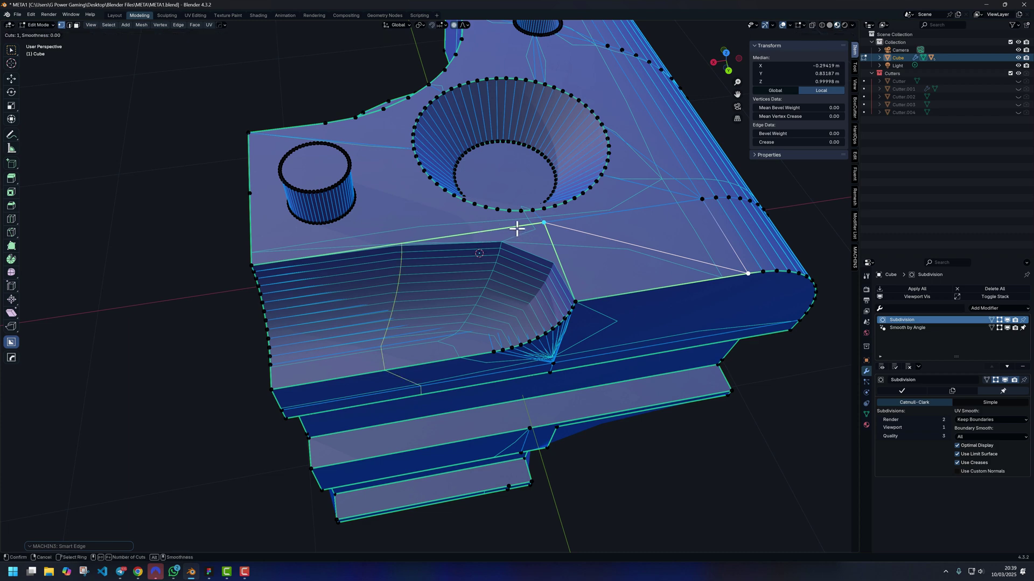
{"action": "left_click", "coordinate": [518, 229]}
{"action": "right_click", "coordinate": [518, 228]}
{"action": "key", "text": "ctrl+r"}
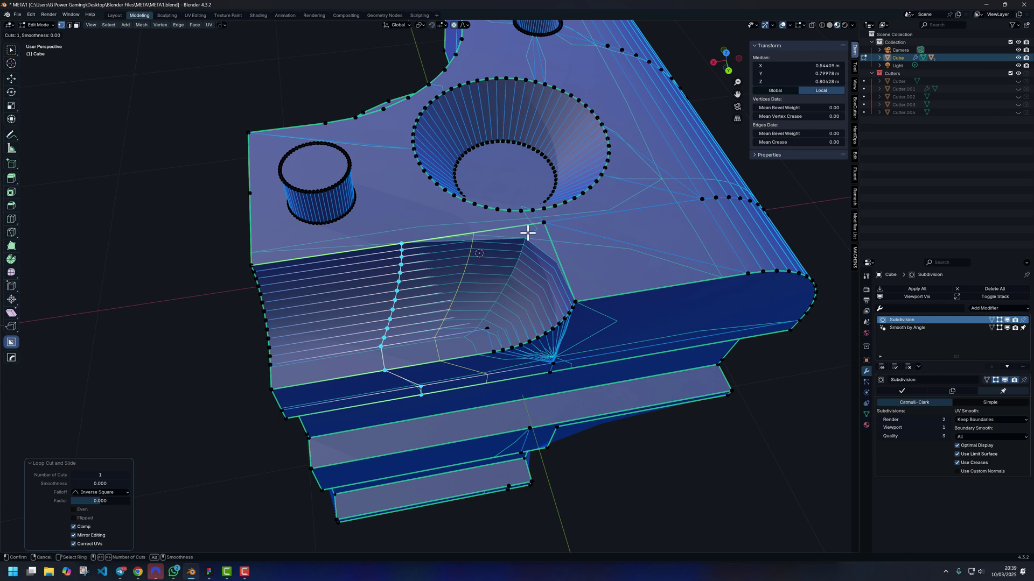
{"action": "left_click", "coordinate": [528, 232]}
{"action": "right_click", "coordinate": [528, 232]}
Add a loop cut following the groove's lower edge and inner end, plus another across the groove near that end.
{"action": "key", "text": "ctrl+r"}
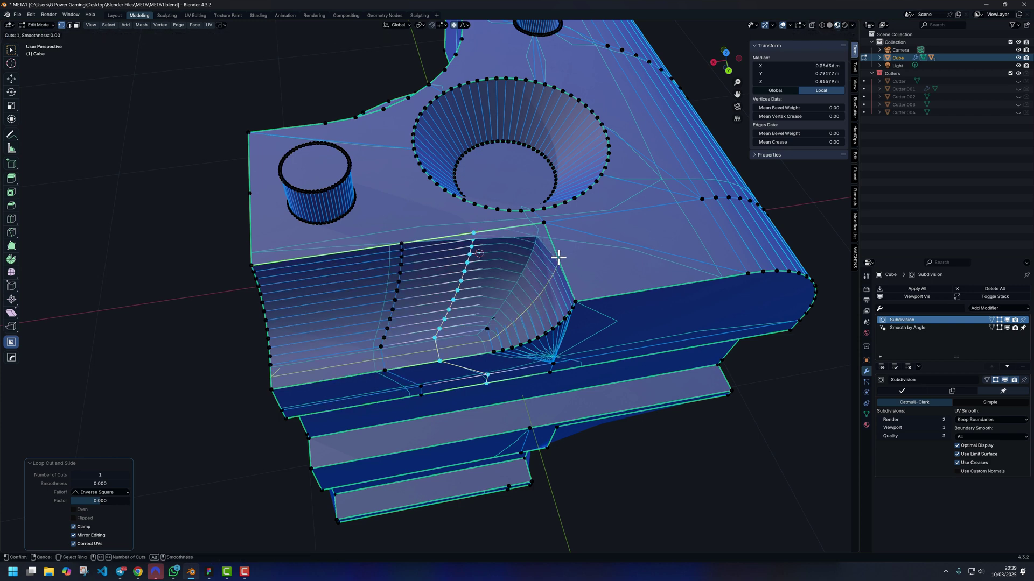
{"action": "left_click", "coordinate": [555, 254]}
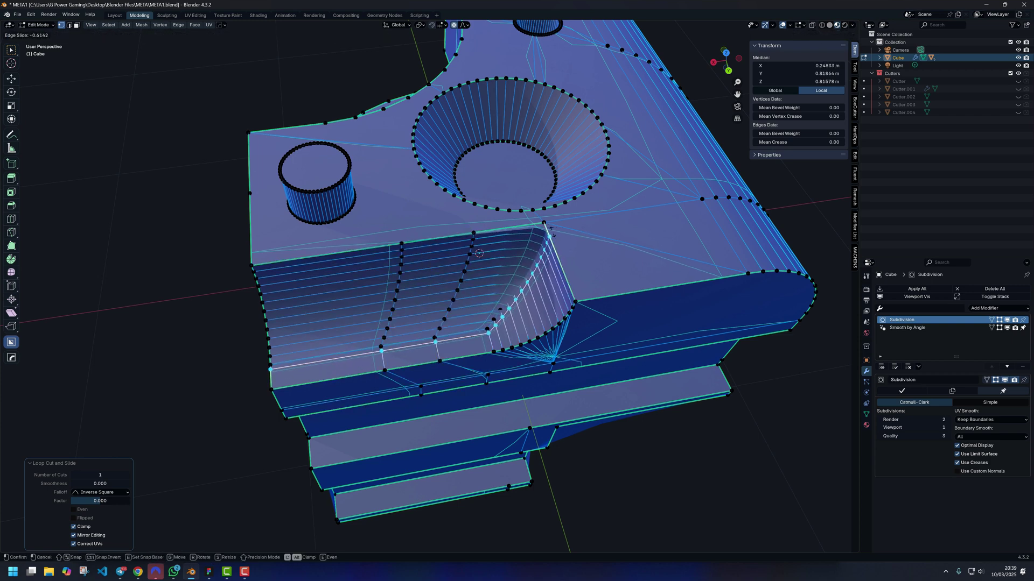
{"action": "left_click", "coordinate": [553, 233]}
{"action": "key", "text": "alt+a"}
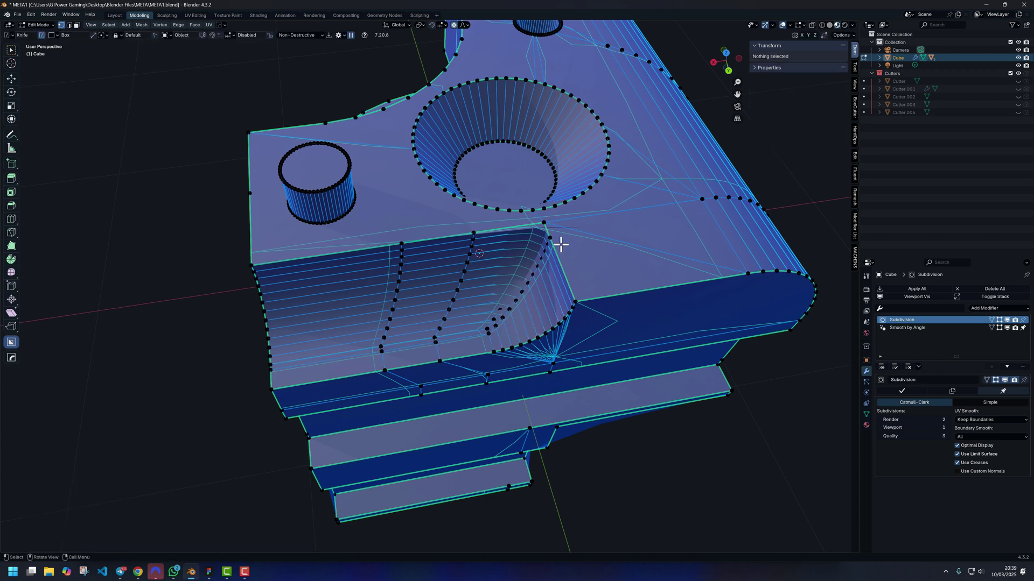
{"action": "key", "text": "ctrl+r"}
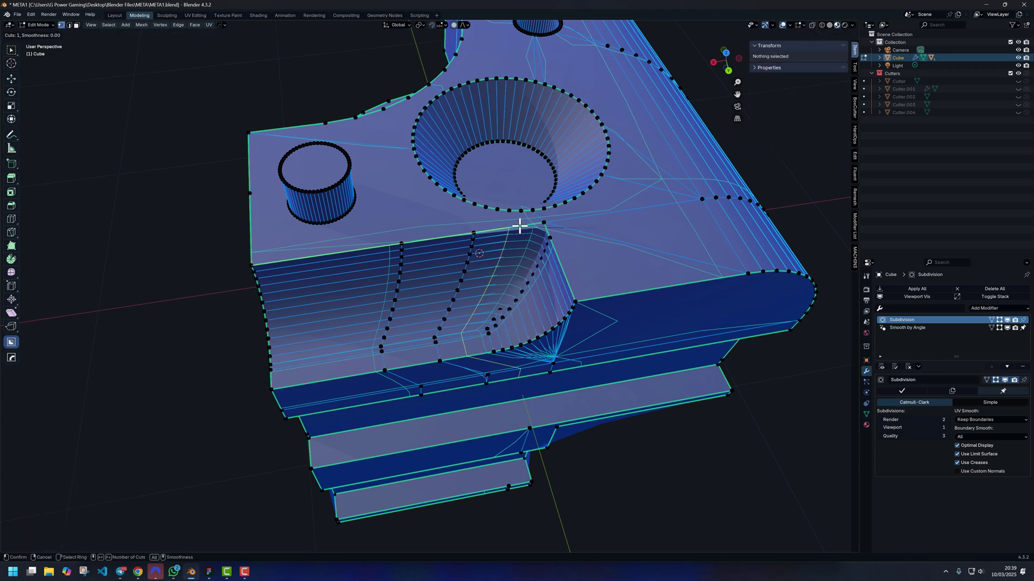
{"action": "left_click", "coordinate": [519, 226]}
{"action": "left_click", "coordinate": [519, 226]}
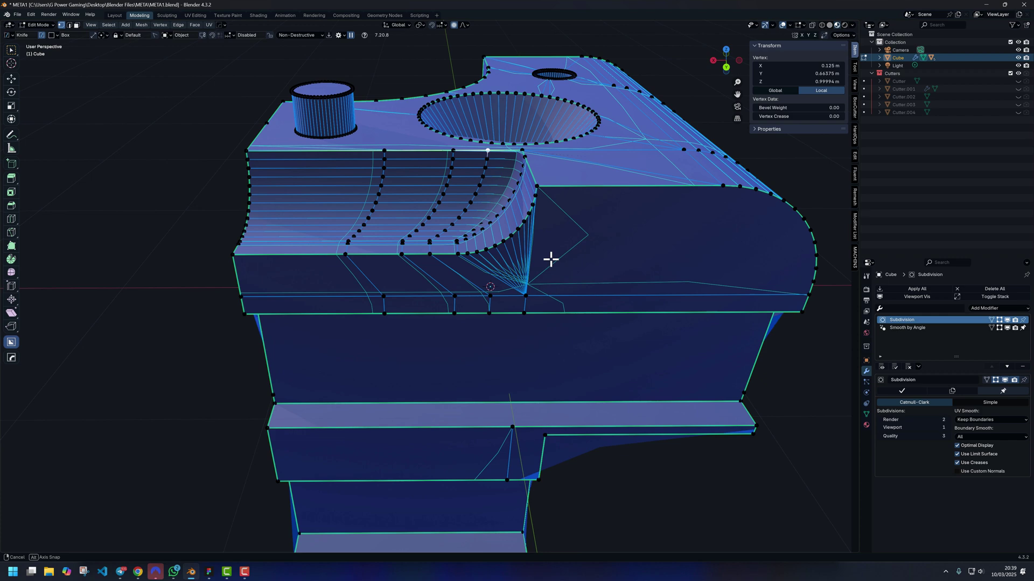
Connect the side-face vertex above the large hole to the adjacent upper recess corner and to the top vertex of the hole's rim.
{"action": "middle_click_drag", "start_coordinate": [551, 259], "coordinate": [500, 219]}
{"action": "left_click", "coordinate": [485, 212]}
{"action": "left_click", "coordinate": [521, 194], "text": "shift"}
{"action": "key", "text": "2"}
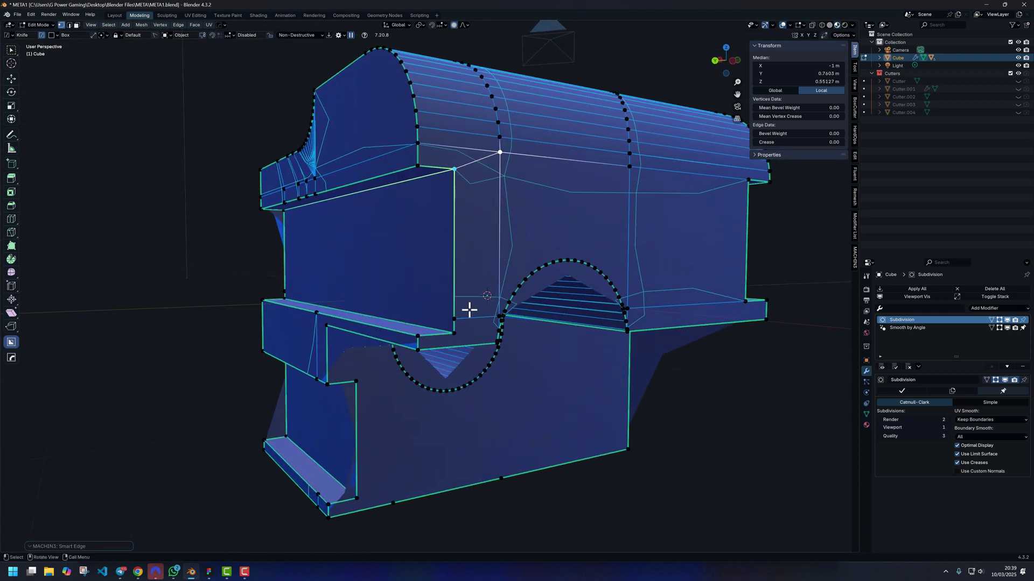
{"action": "middle_click_drag", "start_coordinate": [469, 309], "coordinate": [374, 174]}
{"action": "left_click", "coordinate": [340, 152]}
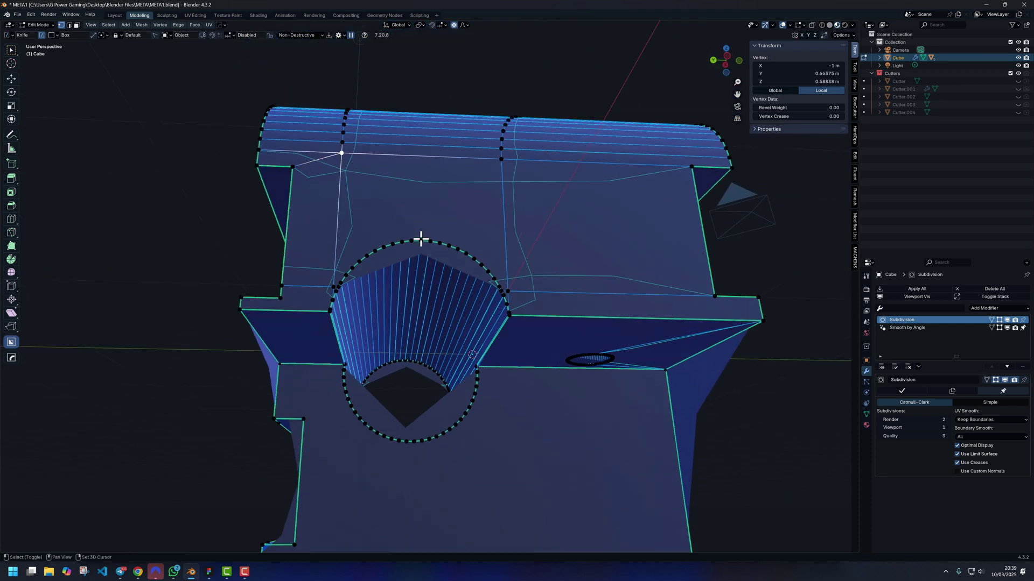
{"action": "left_click", "coordinate": [421, 240], "text": "shift"}
{"action": "key", "text": "2"}
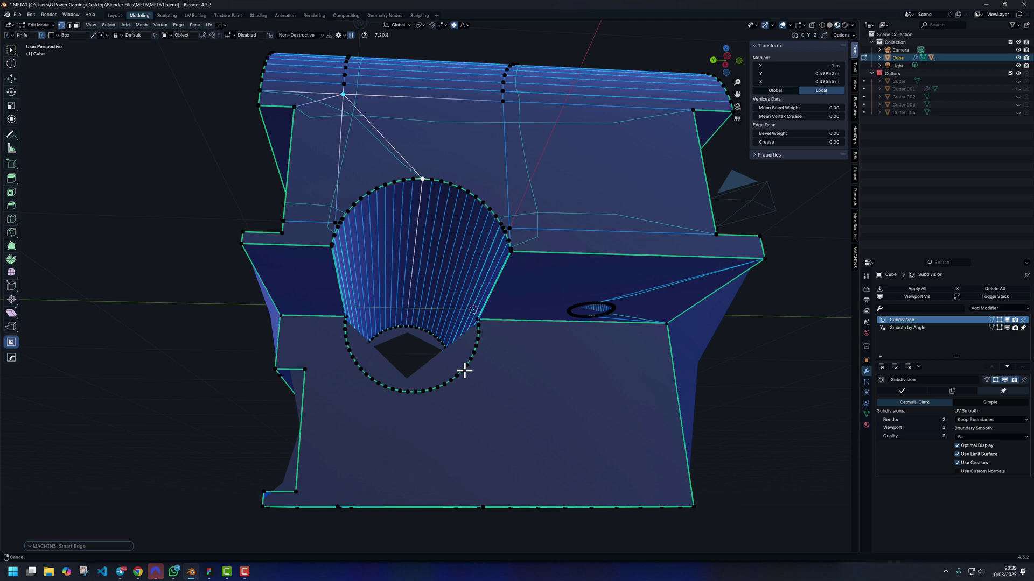
Connect the large hole's rim to a vertex on the face's bottom edge and to the upper inner corner of the lower notch.
{"action": "middle_click_drag", "start_coordinate": [466, 418], "coordinate": [464, 369], "text": "shift"}
{"action": "left_click", "coordinate": [408, 392]}
{"action": "left_click", "coordinate": [478, 506], "text": "shift"}
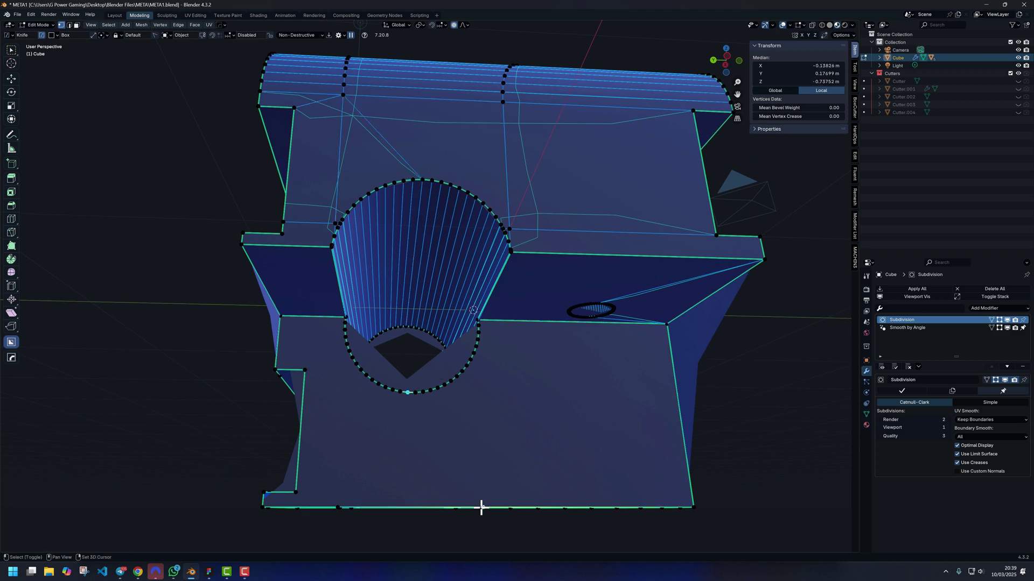
{"action": "key", "text": "2"}
{"action": "middle_click_drag", "start_coordinate": [438, 461], "coordinate": [346, 392]}
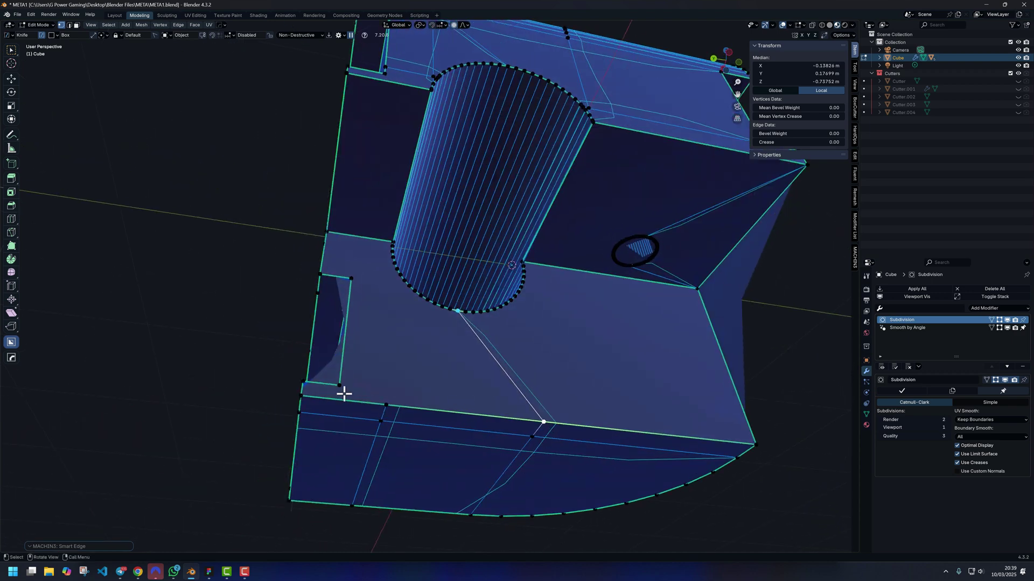
{"action": "left_click", "coordinate": [340, 386]}
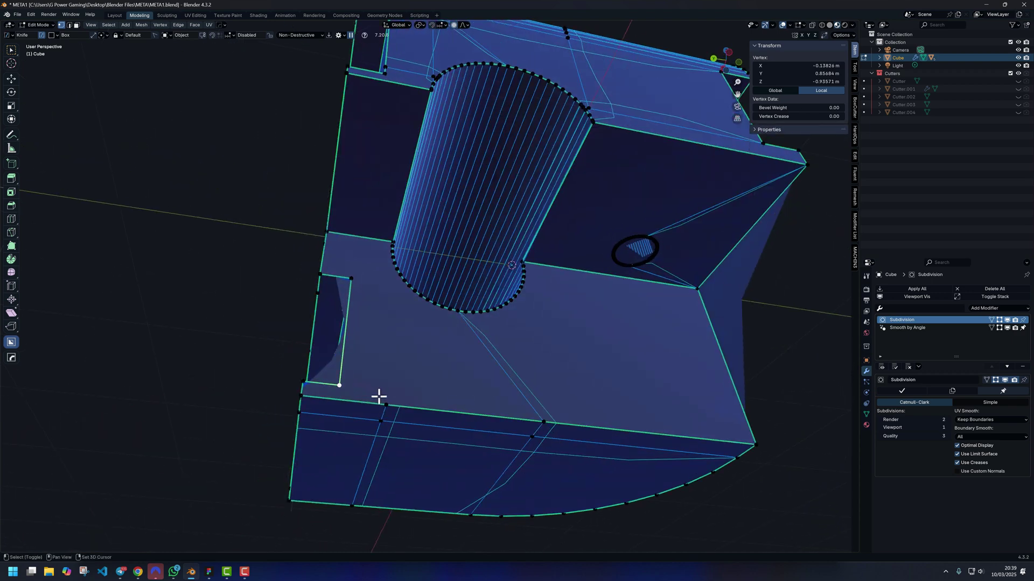
{"action": "left_click", "coordinate": [351, 279]}
{"action": "left_click", "coordinate": [392, 271], "text": "shift"}
{"action": "key", "text": "2"}
Connect the bottom-edge vertex on the opposite side face to the lower inner corner of the notch.
{"action": "middle_click_drag", "start_coordinate": [364, 302], "coordinate": [448, 429]}
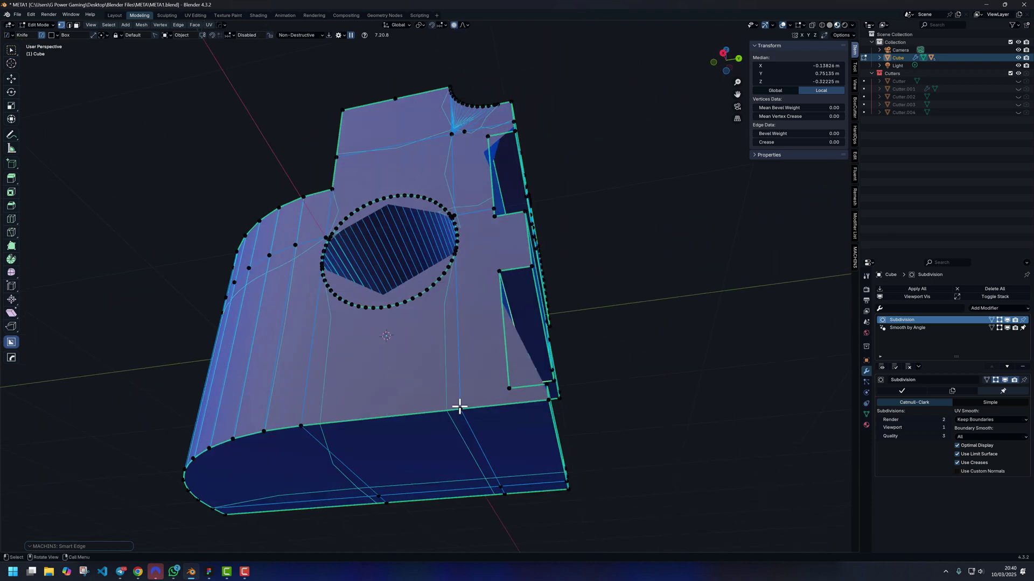
{"action": "left_click", "coordinate": [459, 408]}
{"action": "left_click", "coordinate": [510, 388], "text": "shift"}
{"action": "key", "text": "2"}
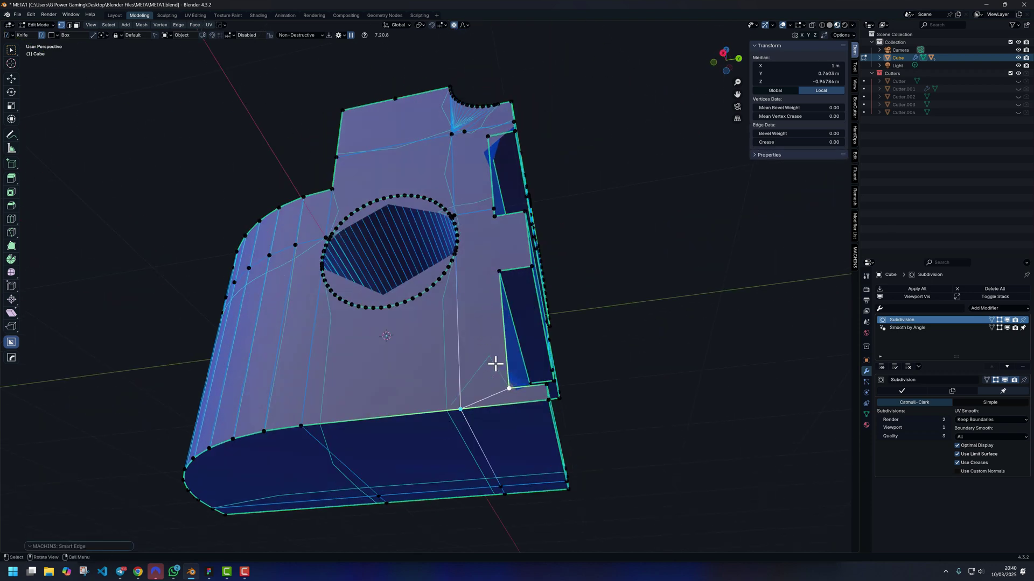
Add a loop cut across the narrow strip below the notch, near its middle.
{"action": "middle_click_drag", "start_coordinate": [494, 364], "coordinate": [444, 363]}
{"action": "scroll", "coordinate": [434, 390], "scroll_direction": "up", "scroll_amount": 6}
{"action": "key", "text": "ctrl+r"}
{"action": "left_click", "coordinate": [461, 424]}
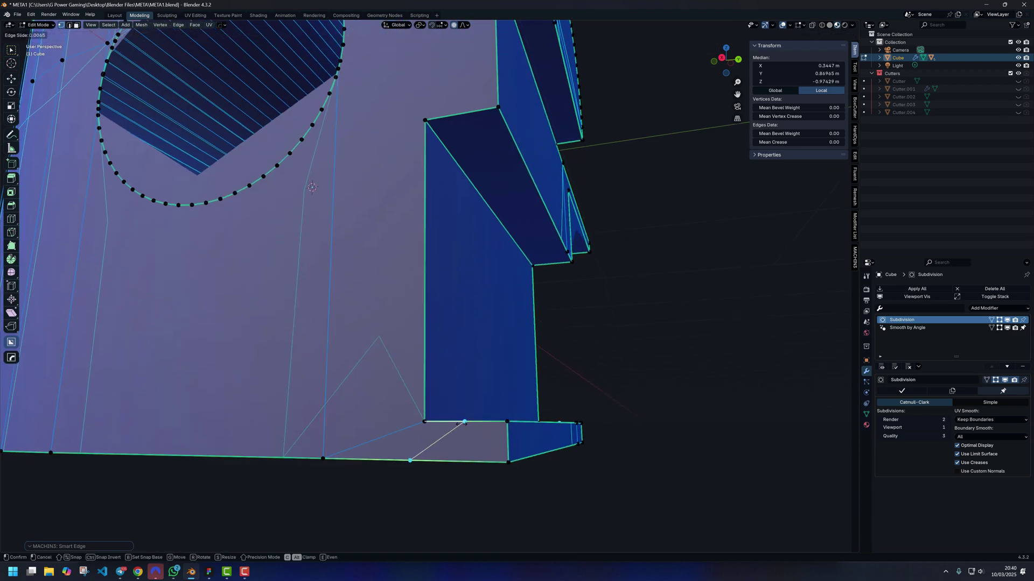
{"action": "left_click", "coordinate": [461, 424]}
Connect the large hole's rim to the nearest inner corners of the lower and upper notches on this side face.
{"action": "middle_click_drag", "start_coordinate": [372, 162], "coordinate": [389, 306]}
{"action": "left_click", "coordinate": [371, 339]}
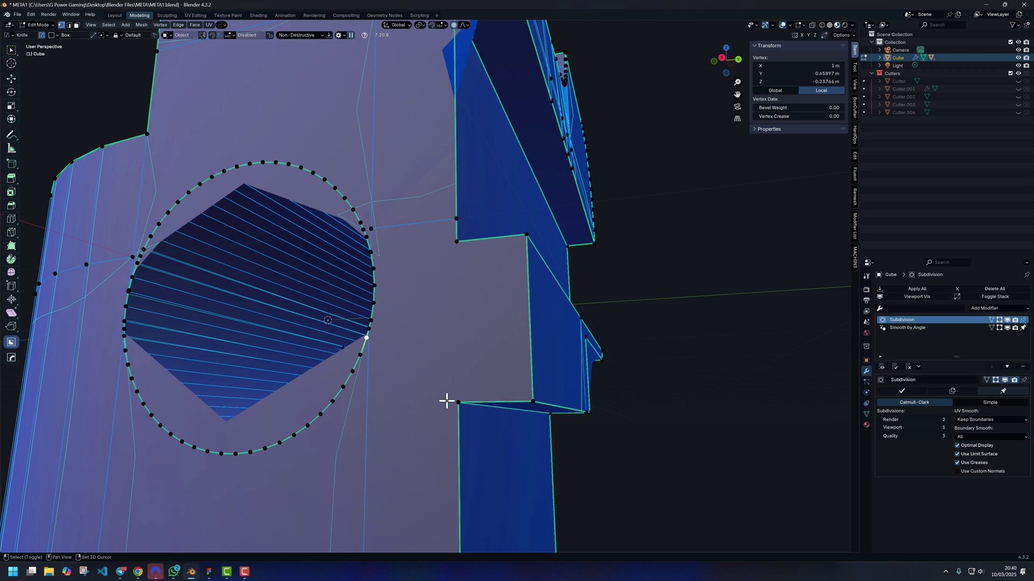
{"action": "left_click", "coordinate": [457, 401], "text": "shift"}
{"action": "key", "text": "2"}
{"action": "left_click", "coordinate": [458, 401]}
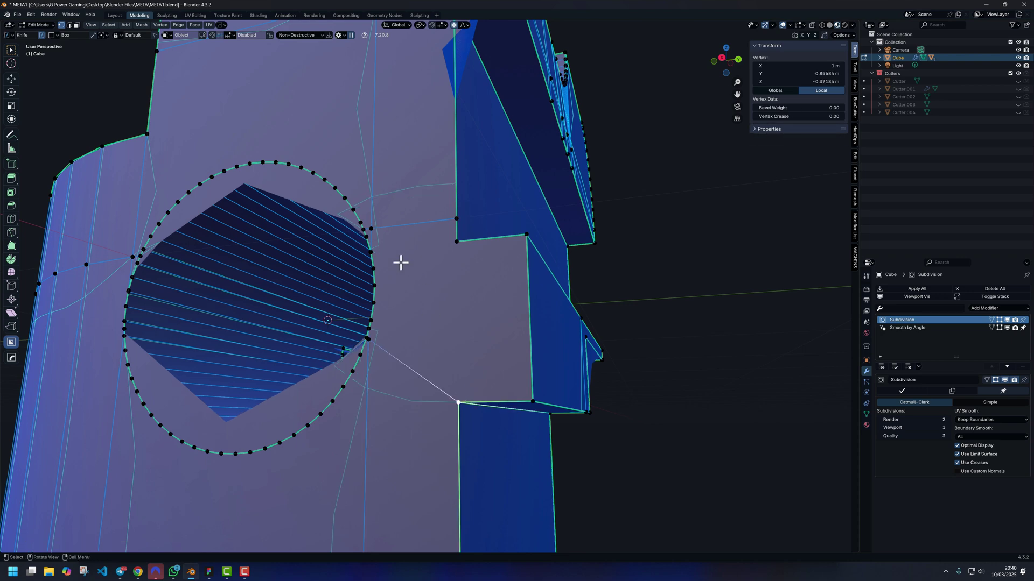
{"action": "left_click", "coordinate": [371, 250]}
{"action": "left_click", "coordinate": [455, 242], "text": "shift"}
{"action": "key", "text": "2"}
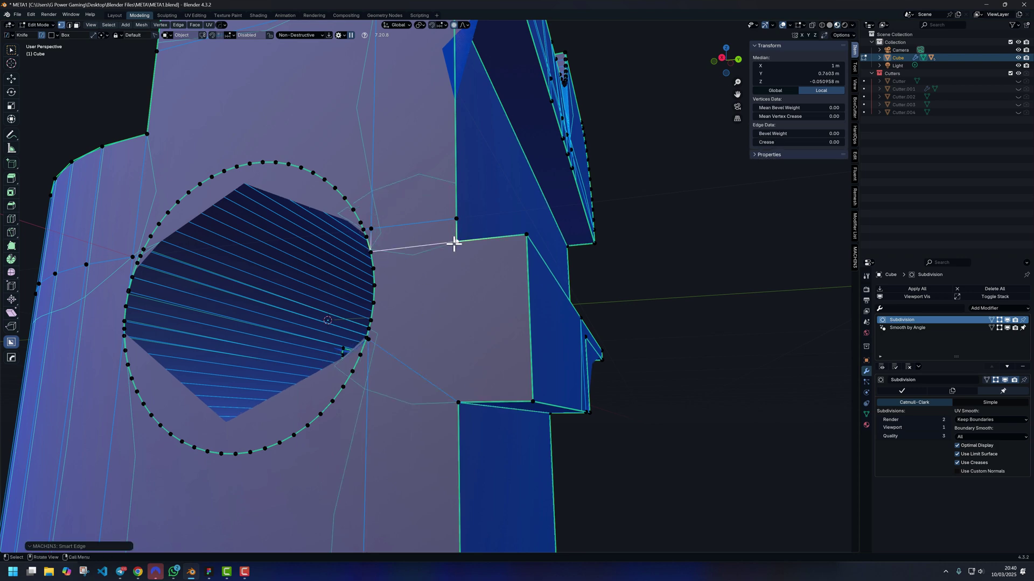
{"action": "left_click", "coordinate": [455, 242]}
Connect the fan vertex below the concave cutout to the topmost vertex of the large hole's rim on the side face.
{"action": "middle_click_drag", "start_coordinate": [415, 275], "coordinate": [461, 322], "text": "shift"}
{"action": "middle_click_drag", "start_coordinate": [401, 238], "coordinate": [432, 323]}
{"action": "scroll", "coordinate": [383, 327], "scroll_direction": "down", "scroll_amount": 1}
{"action": "left_click", "coordinate": [594, 151]}
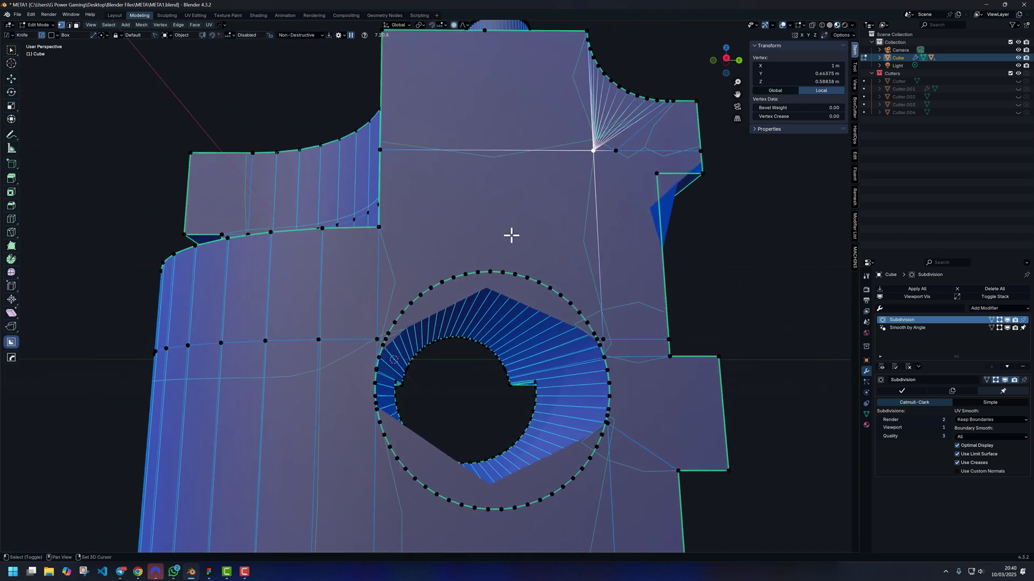
{"action": "left_click", "coordinate": [490, 272], "text": "shift"}
{"action": "key", "text": "2"}
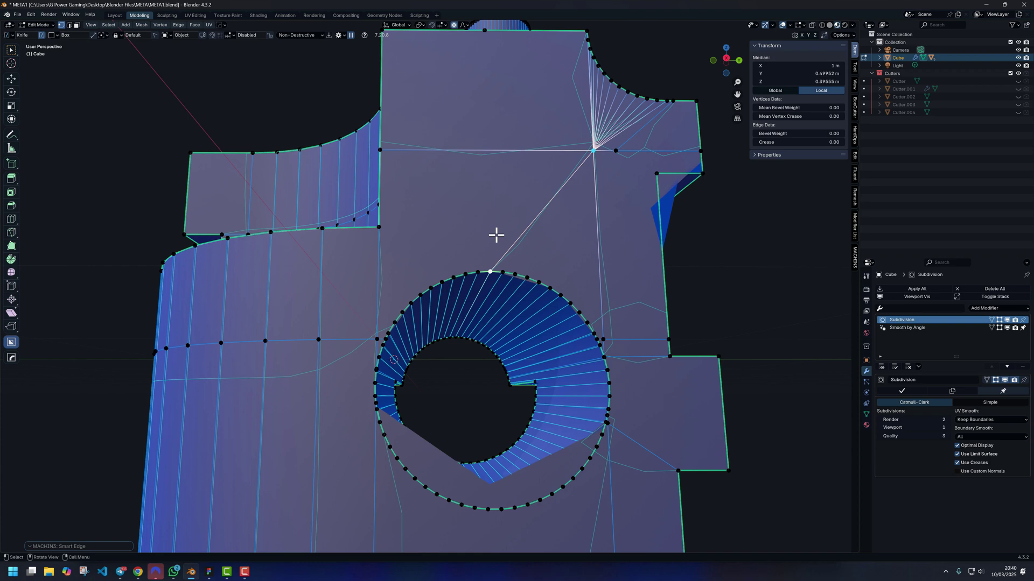
{"action": "key", "text": "alt+a"}
Connect two vertices at the bottom of the large hole's rim to the two nearest vertices on the side face's bottom edge.
{"action": "middle_click_drag", "start_coordinate": [416, 287], "coordinate": [438, 199], "text": "shift"}
{"action": "middle_click_drag", "start_coordinate": [454, 366], "coordinate": [453, 288], "text": "shift"}
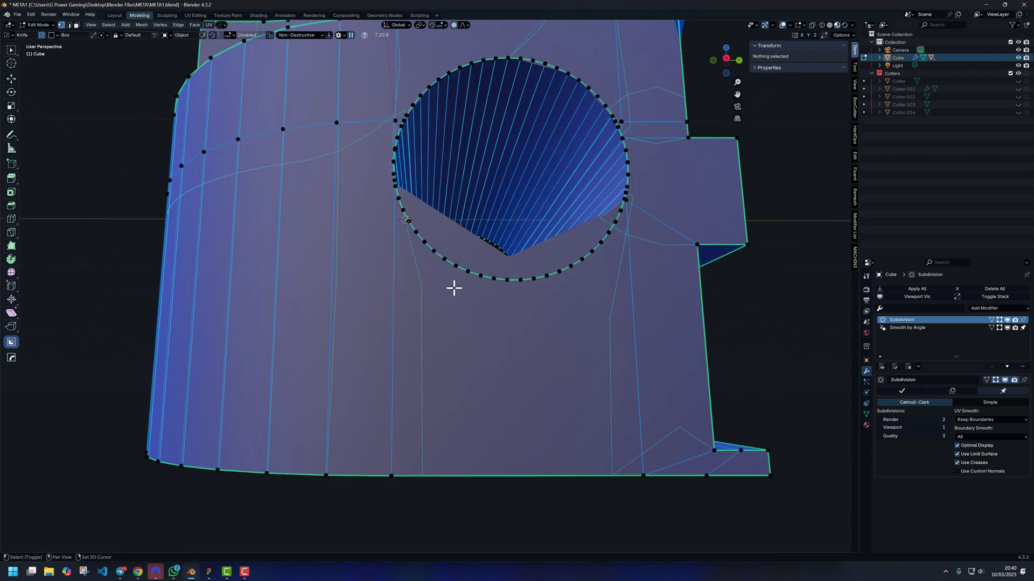
{"action": "left_click", "coordinate": [480, 279]}
{"action": "left_click", "coordinate": [393, 475], "text": "shift"}
{"action": "key", "text": "2"}
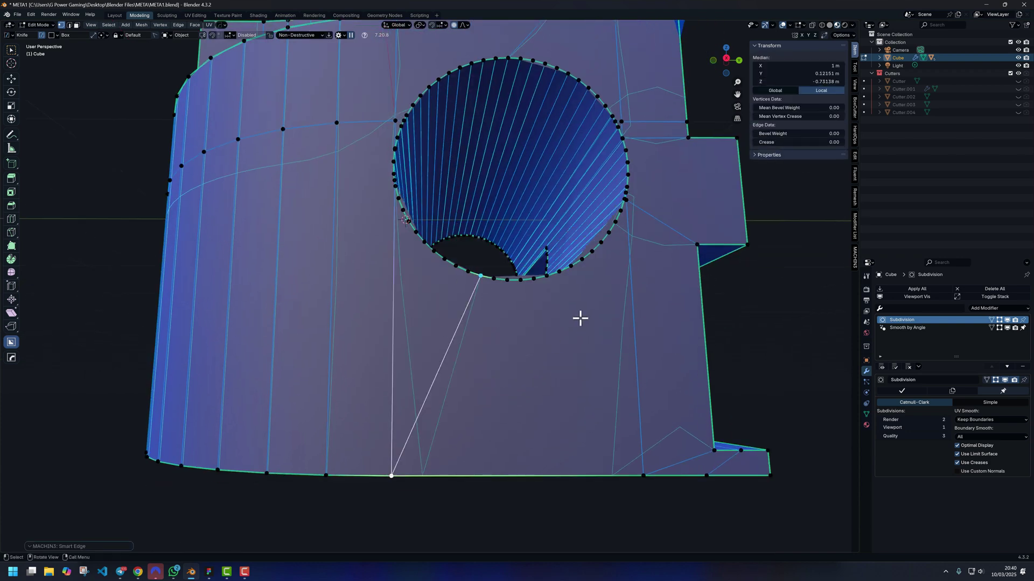
{"action": "left_click", "coordinate": [532, 280]}
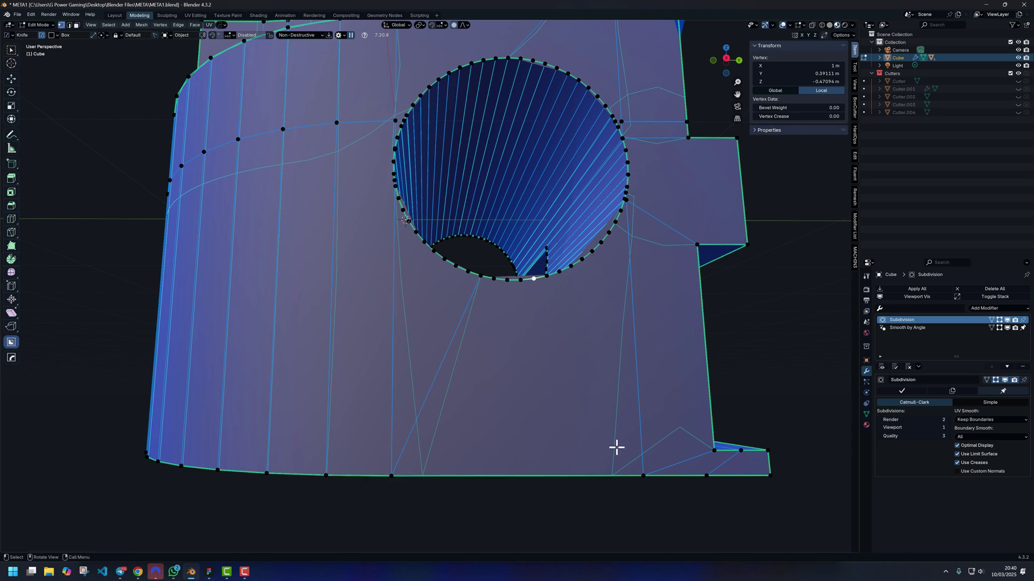
{"action": "left_click", "coordinate": [643, 475], "text": "shift"}
{"action": "key", "text": "2"}
Connect a vertex on the large hole's upper rim, on the notch side, to the fan vertex below the concave cutout.
{"action": "middle_click_drag", "start_coordinate": [622, 221], "coordinate": [570, 200]}
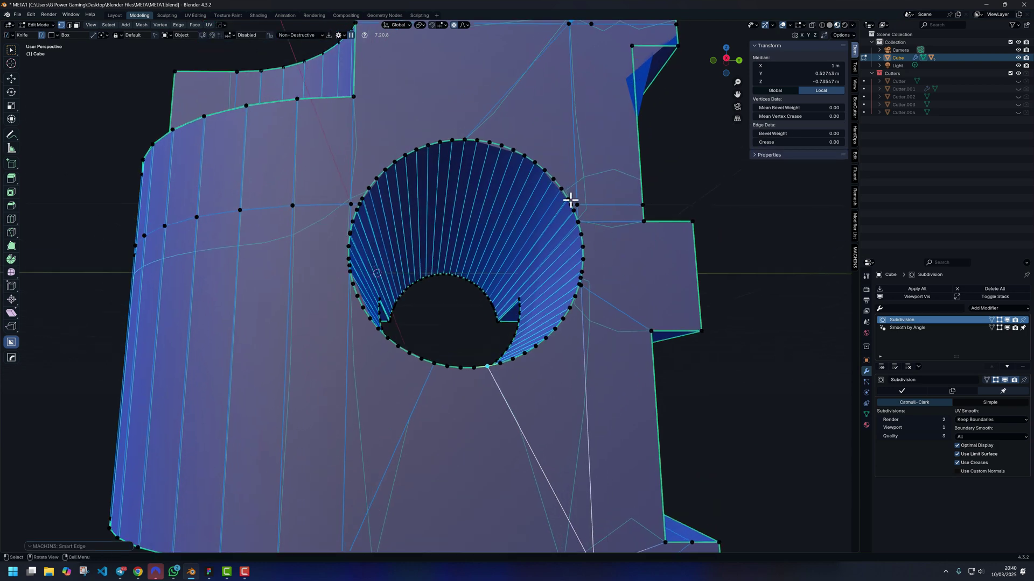
{"action": "middle_click_drag", "start_coordinate": [560, 122], "coordinate": [524, 247]}
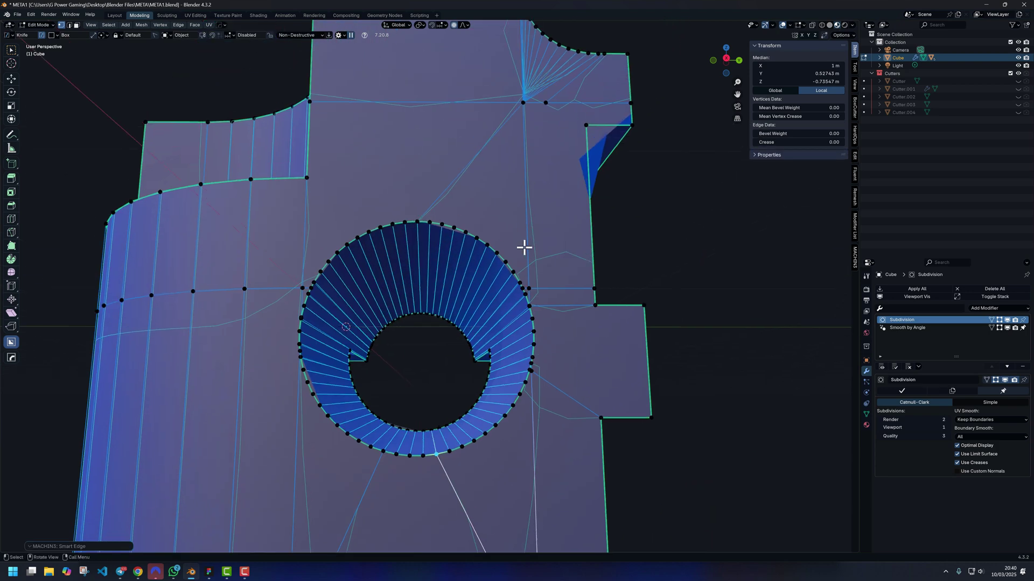
{"action": "left_click", "coordinate": [496, 252]}
{"action": "left_click", "coordinate": [523, 98], "text": "shift"}
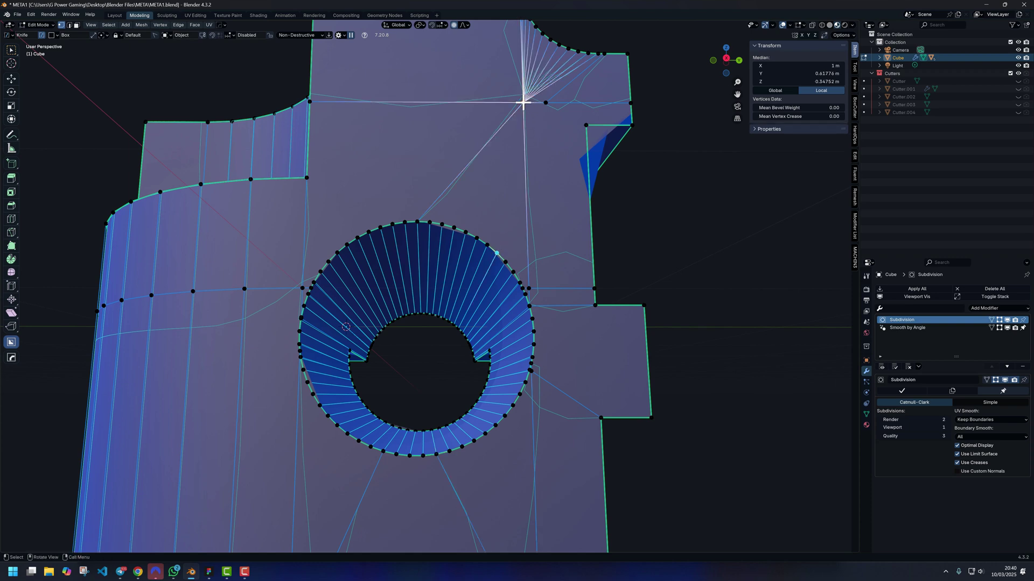
{"action": "key", "text": "2"}
Connect the two corner vertices at the end of the narrow ledge and add a centred loop cut around the curved side wall below.
{"action": "middle_click_drag", "start_coordinate": [503, 136], "coordinate": [407, 279]}
{"action": "left_click", "coordinate": [355, 288]}
{"action": "left_click", "coordinate": [392, 260], "text": "shift"}
{"action": "key", "text": "2"}
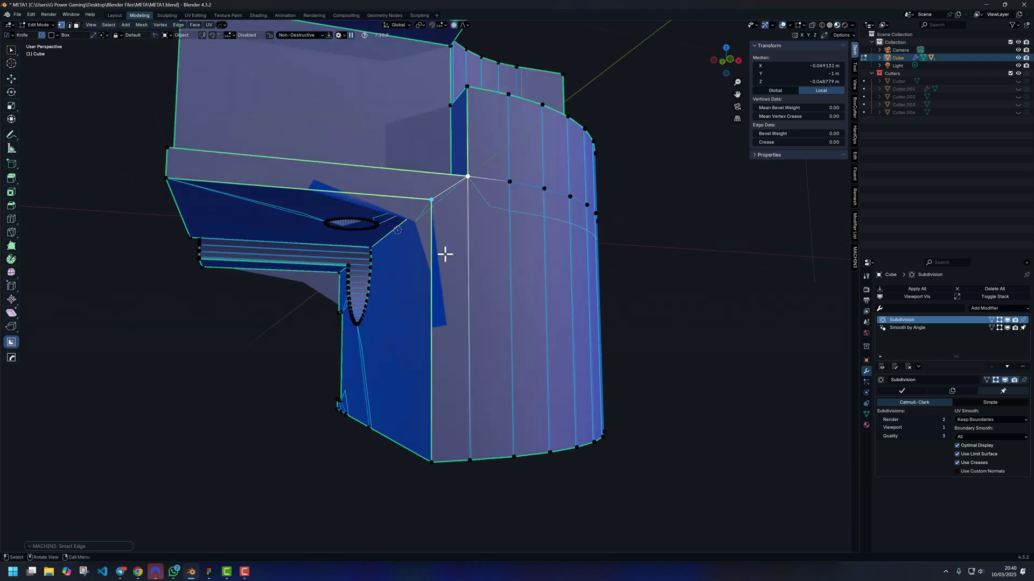
{"action": "key", "text": "ctrl+r"}
{"action": "left_click", "coordinate": [434, 228]}
{"action": "right_click", "coordinate": [435, 225]}
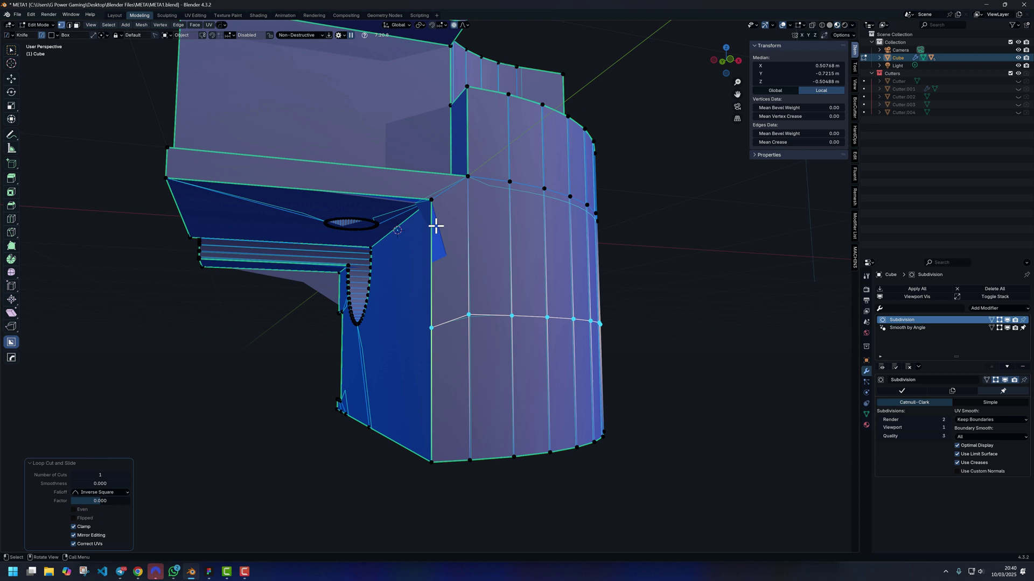
Add two centred loop cuts across the narrow ledge strip, one at its middle and one between that cut and the curved wall.
{"action": "key", "text": "ctrl+r"}
{"action": "left_click", "coordinate": [396, 192]}
{"action": "right_click", "coordinate": [396, 192]}
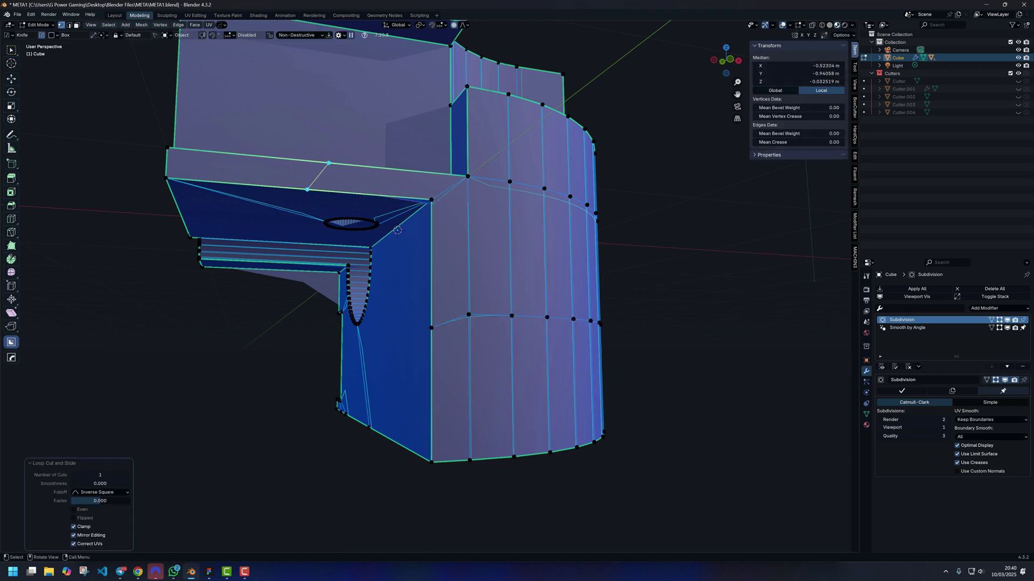
{"action": "left_click", "coordinate": [423, 194]}
{"action": "key", "text": "ctrl+r"}
{"action": "left_click", "coordinate": [423, 194]}
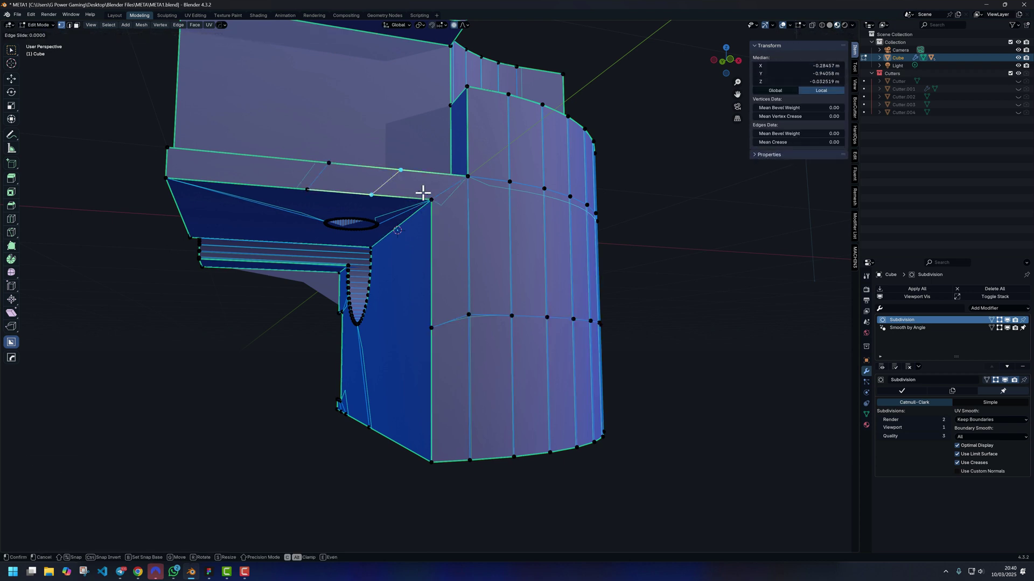
{"action": "right_click", "coordinate": [424, 194]}
Connect the small underside hole's rim to both corners where the half-round channel meets that face.
{"action": "left_click", "coordinate": [429, 199]}
{"action": "middle_click_drag", "start_coordinate": [313, 210], "coordinate": [473, 178]}
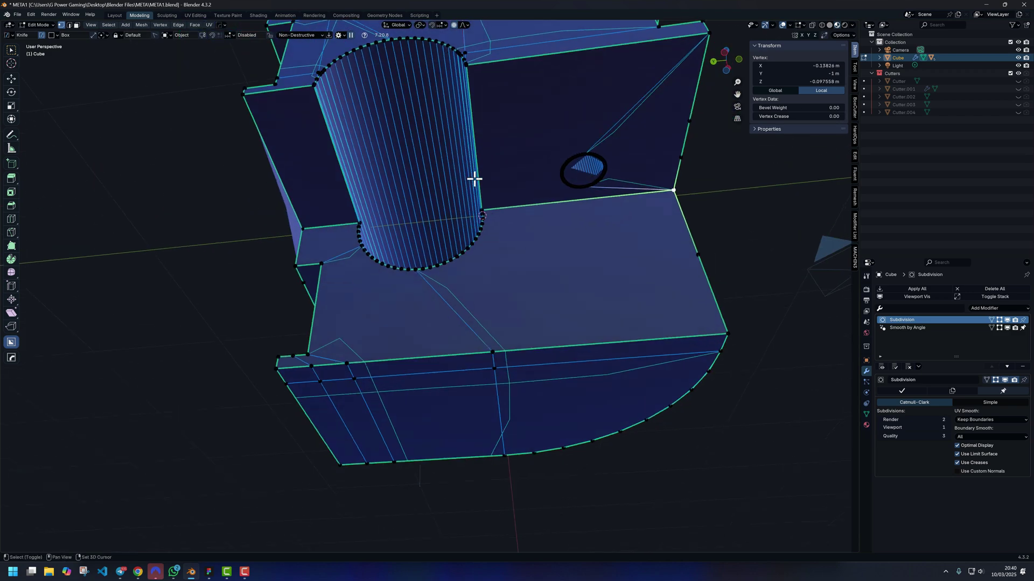
{"action": "middle_click_drag", "start_coordinate": [560, 161], "coordinate": [477, 204], "text": "shift"}
{"action": "scroll", "coordinate": [494, 205], "scroll_direction": "up", "scroll_amount": 3}
{"action": "middle_click_drag", "start_coordinate": [526, 178], "coordinate": [436, 192]}
{"action": "left_click", "coordinate": [125, 106]}
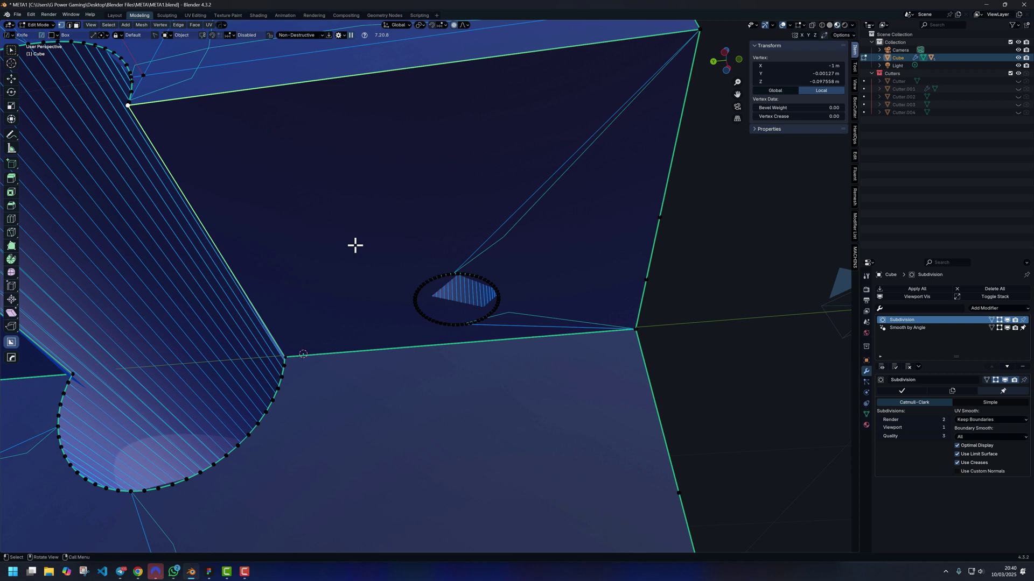
{"action": "left_click", "coordinate": [428, 281], "text": "shift"}
{"action": "key", "text": "2"}
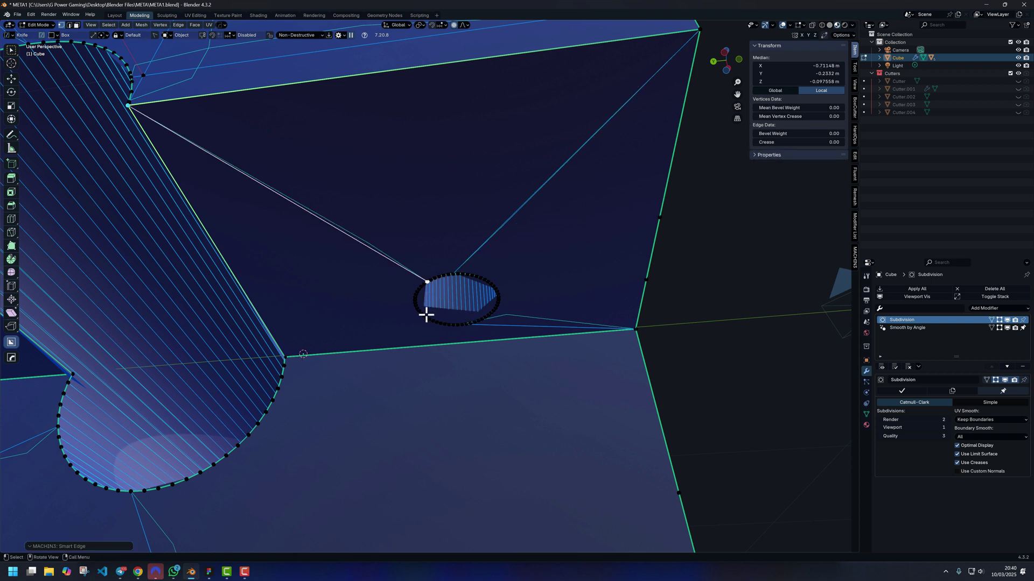
{"action": "left_click", "coordinate": [424, 315]}
{"action": "left_click", "coordinate": [288, 361], "text": "shift"}
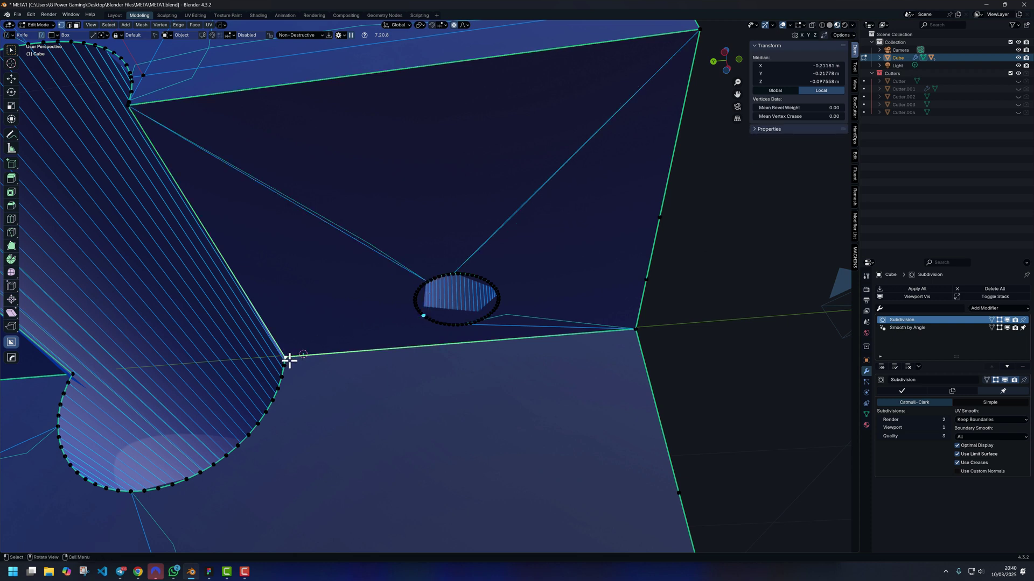
{"action": "key", "text": "2"}
Connect the small underside hole's rim to the face's outer corner beside the vertical wall and to a vertex on its outer edge.
{"action": "left_click", "coordinate": [500, 302]}
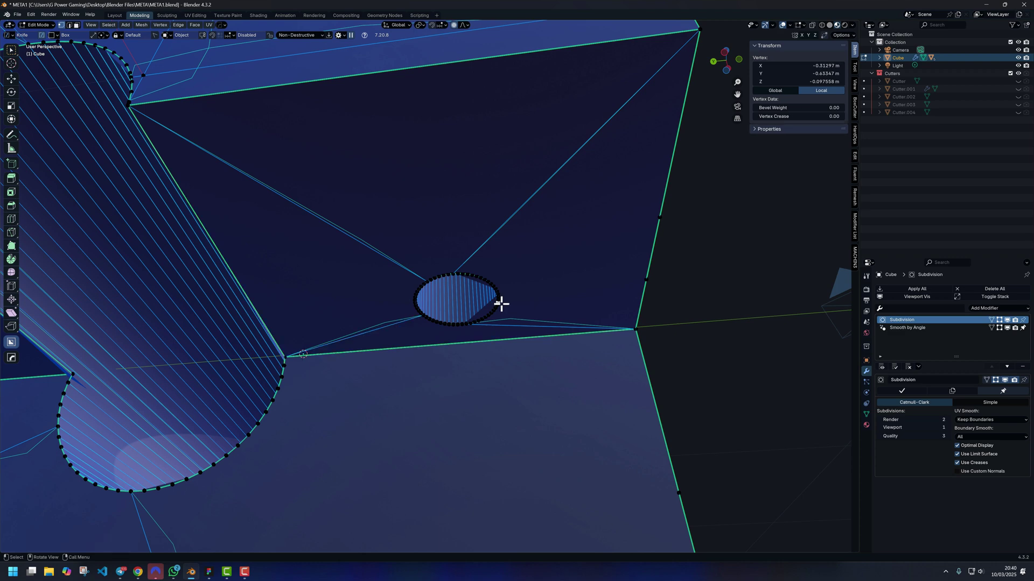
{"action": "left_click", "coordinate": [635, 330], "text": "shift"}
{"action": "key", "text": "2"}
{"action": "left_click", "coordinate": [491, 284]}
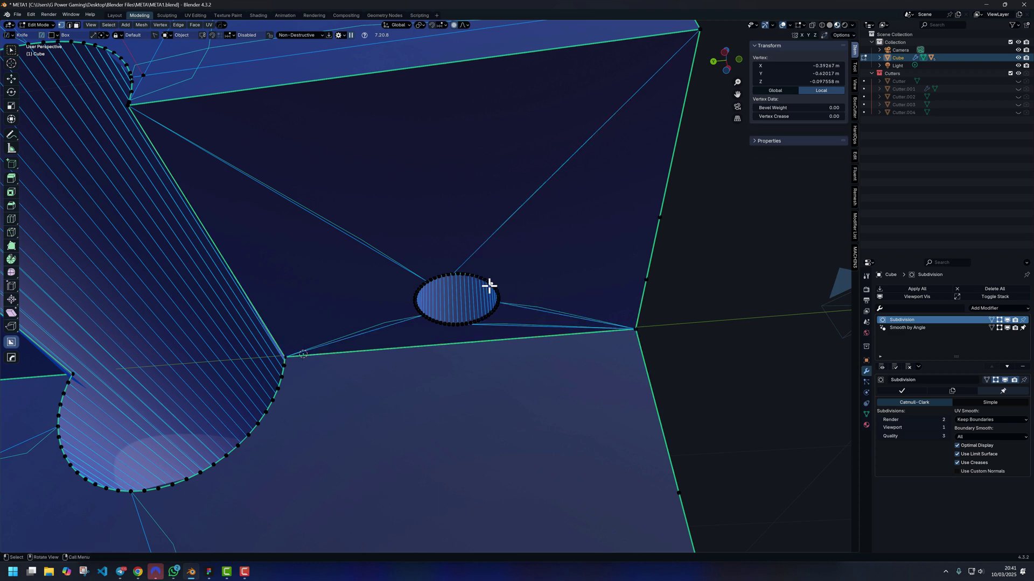
{"action": "left_click", "coordinate": [659, 214], "text": "shift"}
{"action": "key", "text": "2"}
Connect the conical hole's rim on the top face to a nearby vertex on the edge of the curved groove.
{"action": "middle_click_drag", "start_coordinate": [653, 316], "coordinate": [289, 377]}
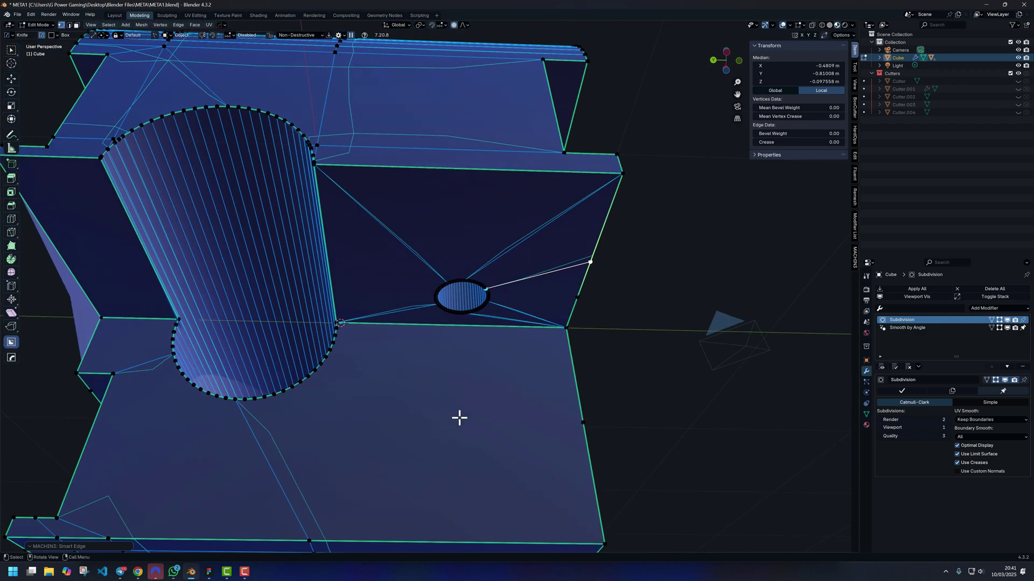
{"action": "scroll", "coordinate": [452, 404], "scroll_direction": "down", "scroll_amount": 5}
{"action": "middle_click_drag", "start_coordinate": [445, 392], "coordinate": [416, 263]}
{"action": "key", "text": "Tab"}
{"action": "scroll", "coordinate": [388, 269], "scroll_direction": "up", "scroll_amount": 4}
{"action": "key", "text": "Tab"}
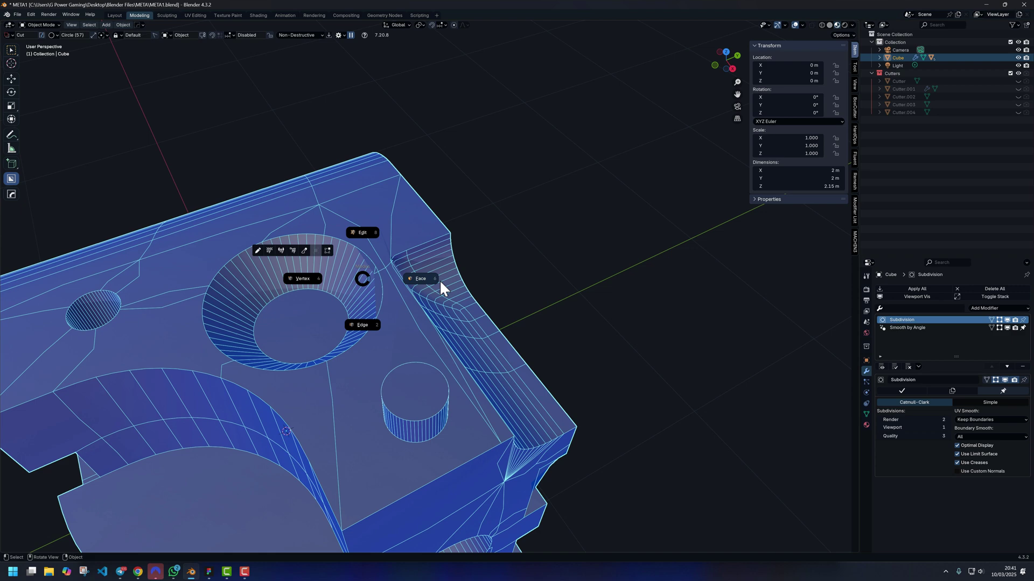
{"action": "left_click", "coordinate": [439, 280]}
{"action": "key", "text": "Tab"}
{"action": "left_click", "coordinate": [313, 297]}
{"action": "scroll", "coordinate": [391, 279], "scroll_direction": "up", "scroll_amount": 3}
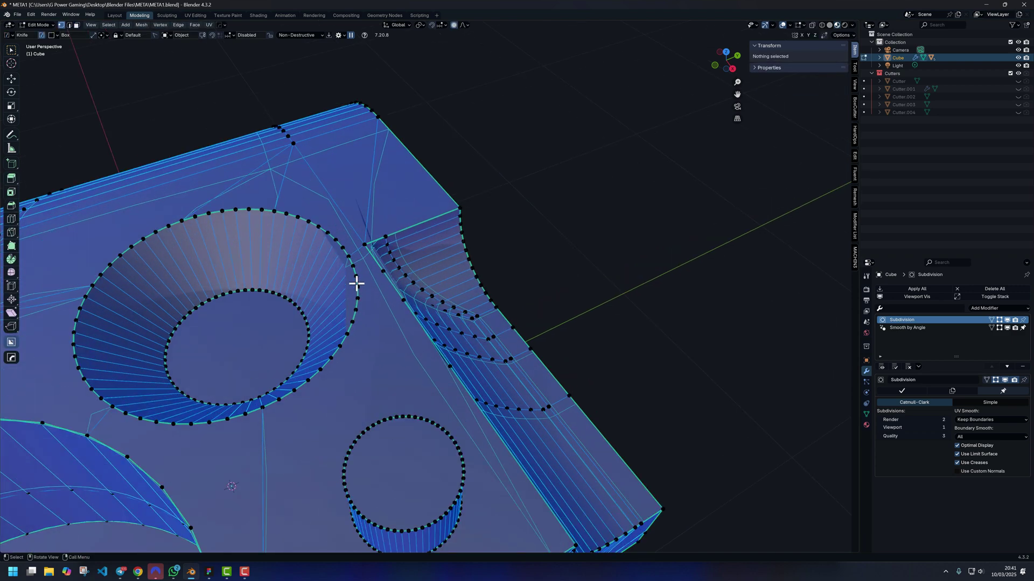
{"action": "left_click", "coordinate": [356, 283]}
{"action": "left_click", "coordinate": [383, 274], "text": "shift"}
{"action": "key", "text": "2"}
{"action": "middle_click_drag", "start_coordinate": [385, 305], "coordinate": [355, 277]}
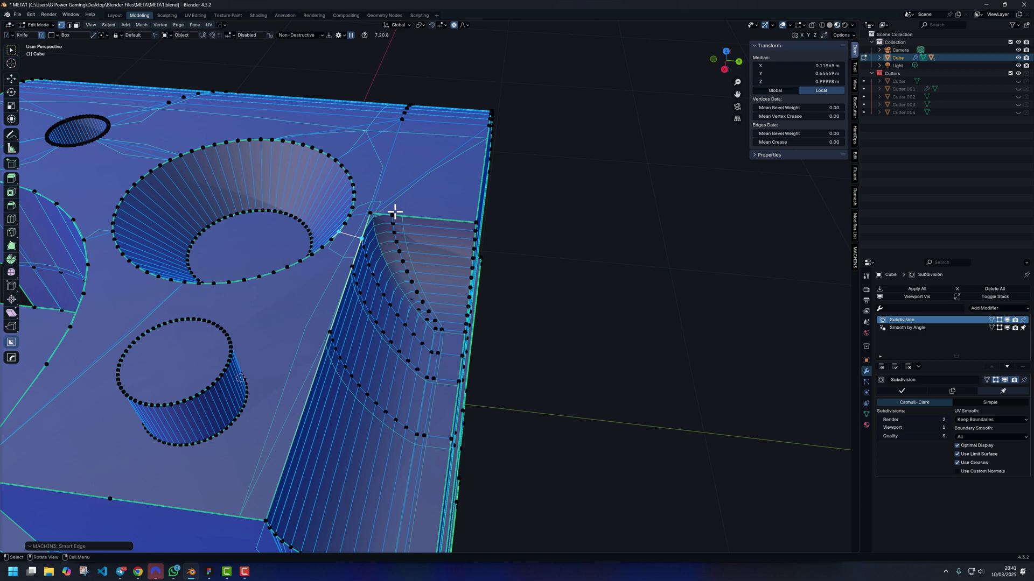
Connect the block's outer corner vertex below the long ledge to the neighbouring vertex on the ledge's inner edge.
{"action": "scroll", "coordinate": [360, 200], "scroll_direction": "down", "scroll_amount": 5}
{"action": "key", "text": "Tab"}
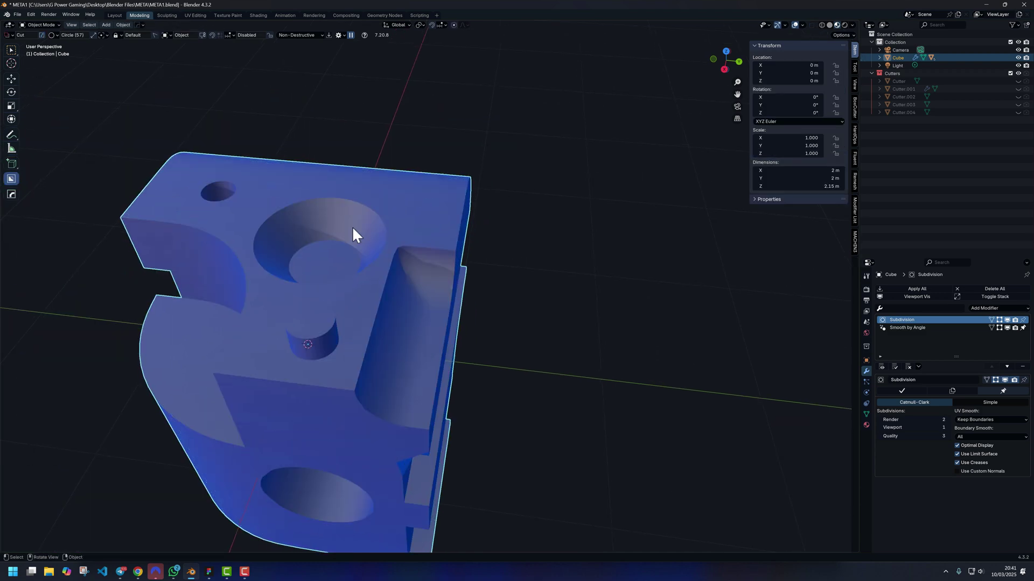
{"action": "scroll", "coordinate": [353, 228], "scroll_direction": "down", "scroll_amount": 2}
{"action": "middle_click_drag", "start_coordinate": [354, 230], "coordinate": [453, 306]}
{"action": "middle_click_drag", "start_coordinate": [458, 372], "coordinate": [441, 318], "text": "shift"}
{"action": "scroll", "coordinate": [441, 320], "scroll_direction": "up", "scroll_amount": 2}
{"action": "key", "text": "Tab"}
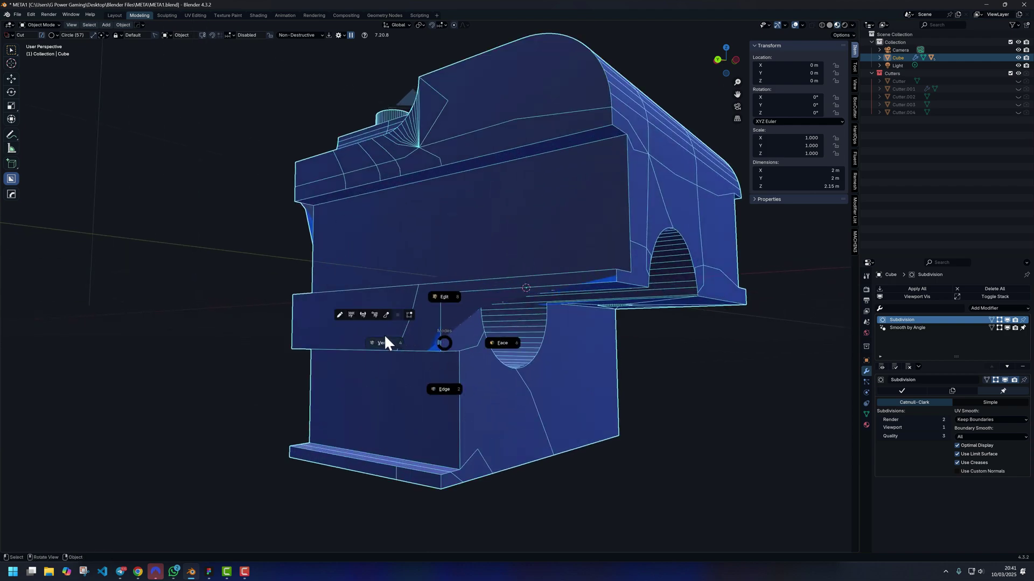
{"action": "left_click", "coordinate": [383, 339]}
{"action": "middle_click_drag", "start_coordinate": [422, 353], "coordinate": [424, 339]}
{"action": "middle_click_drag", "start_coordinate": [444, 304], "coordinate": [453, 302]}
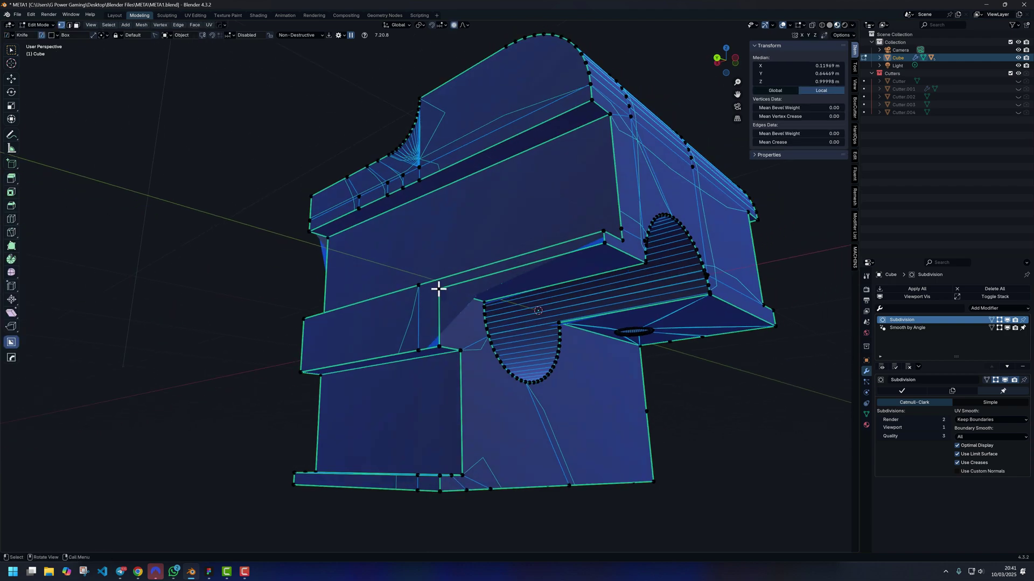
{"action": "left_click", "coordinate": [438, 289]}
{"action": "left_click", "coordinate": [418, 287], "text": "shift"}
{"action": "key", "text": "2"}
{"action": "key", "text": "alt+a"}
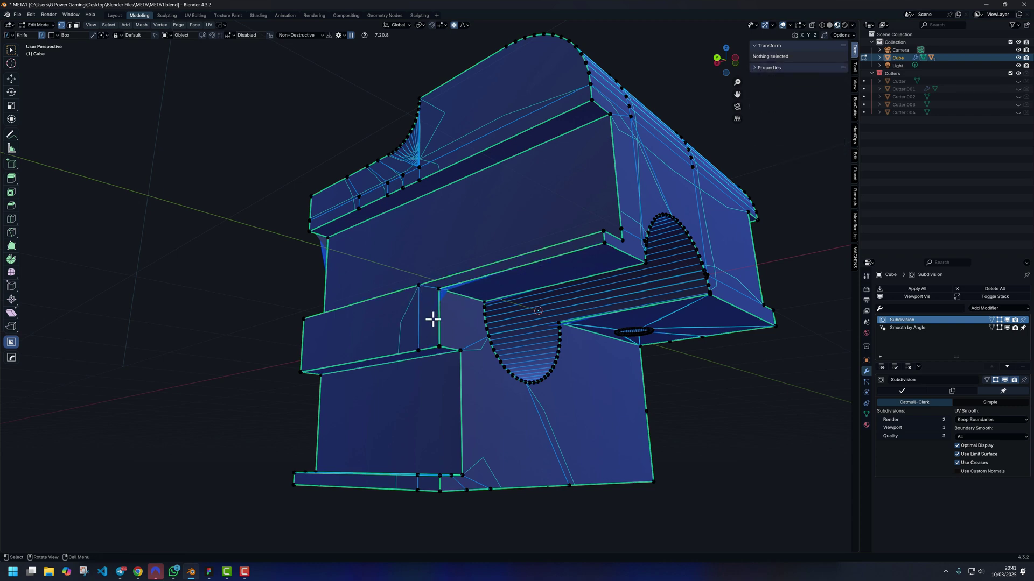
{"action": "scroll", "coordinate": [452, 296], "scroll_direction": "up", "scroll_amount": 2}
{"action": "left_click_drag", "start_coordinate": [471, 276], "coordinate": [473, 281]}
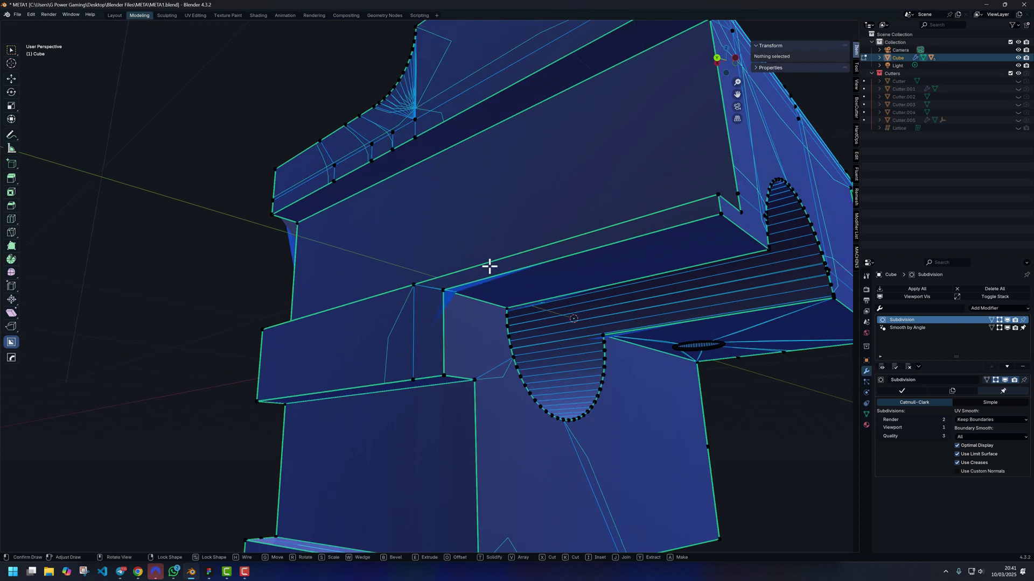
{"action": "key", "text": "Escape"}
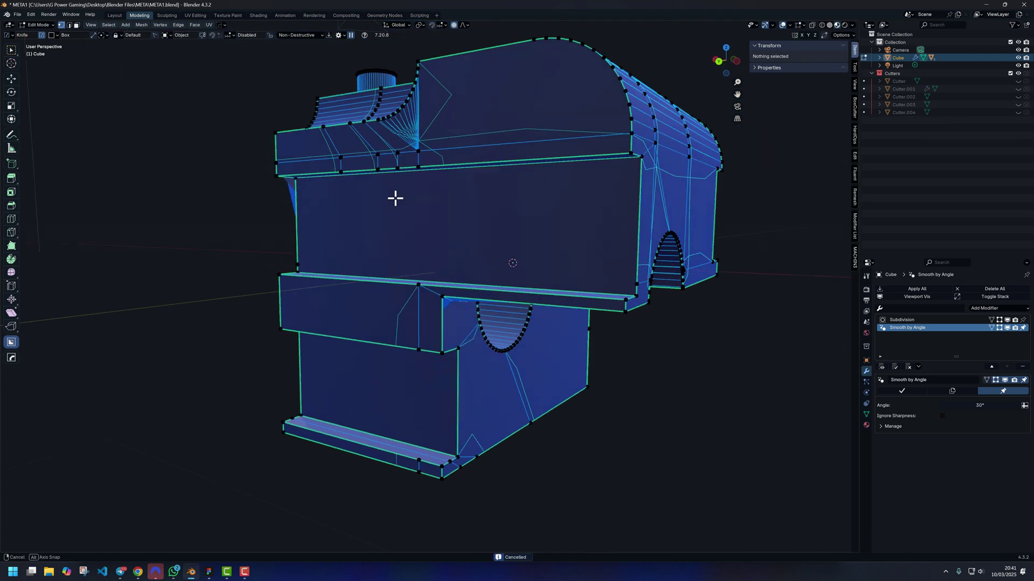
Add two centred loop cuts across the long narrow ledge, the second between the first cut and the connected block corner.
{"action": "middle_click_drag", "start_coordinate": [412, 222], "coordinate": [418, 280], "text": "shift"}
{"action": "middle_click_drag", "start_coordinate": [418, 280], "coordinate": [436, 307]}
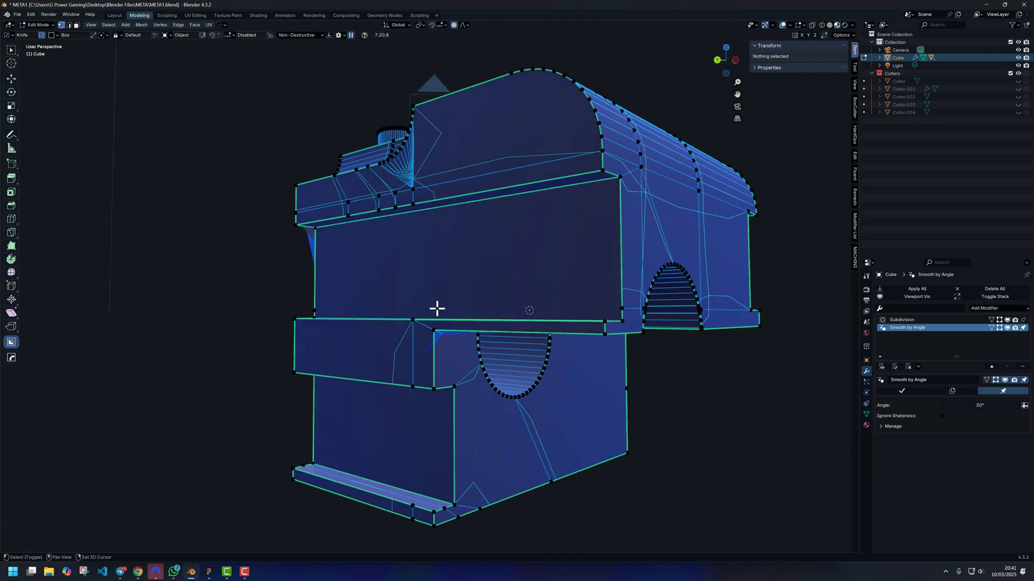
{"action": "scroll", "coordinate": [433, 302], "scroll_direction": "up", "scroll_amount": 4}
{"action": "key", "text": "ctrl+r"}
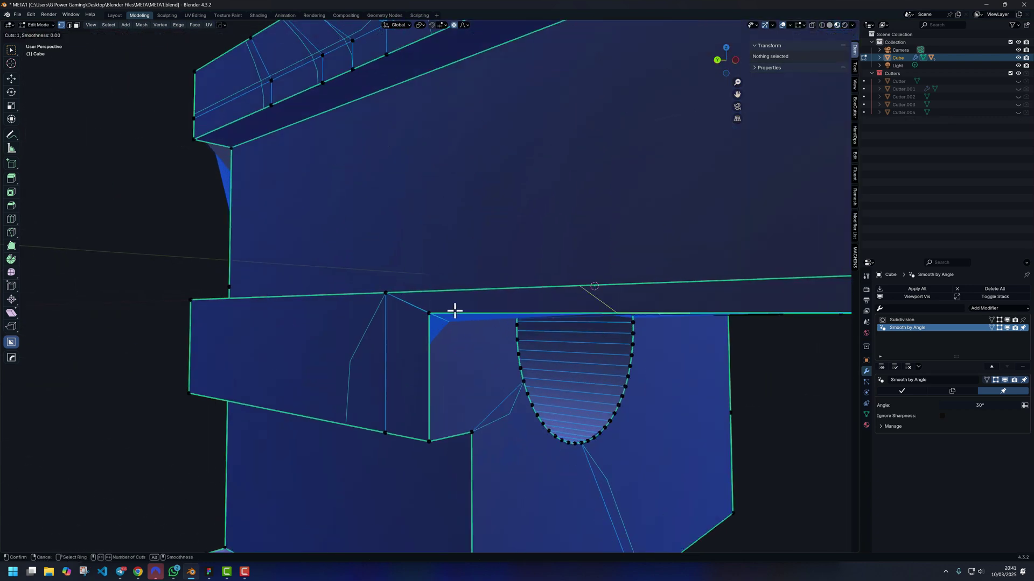
{"action": "left_click", "coordinate": [454, 311]}
{"action": "right_click", "coordinate": [455, 311]}
{"action": "key", "text": "alt+a"}
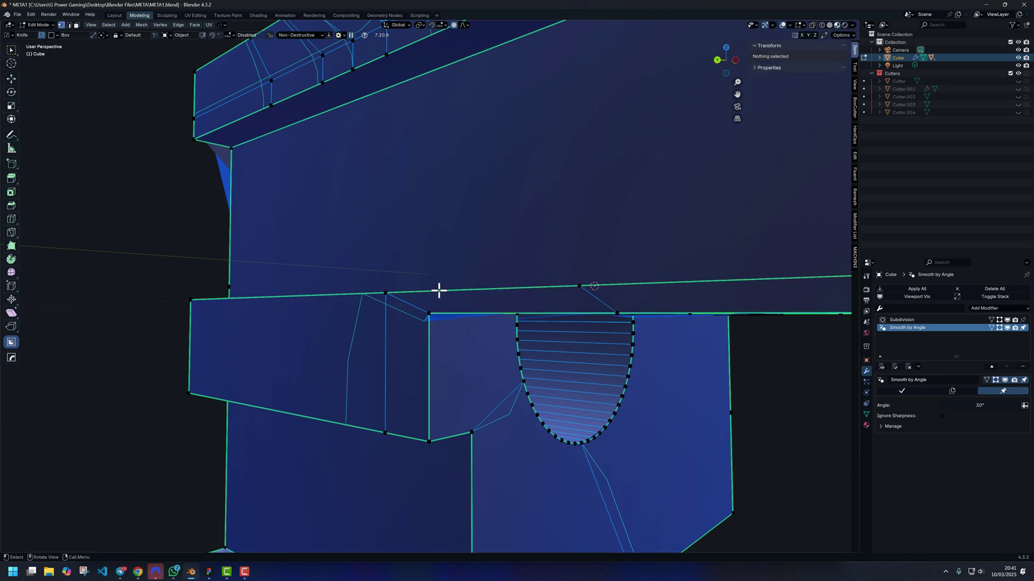
{"action": "middle_click_drag", "start_coordinate": [438, 290], "coordinate": [510, 333]}
{"action": "key", "text": "ctrl+r"}
{"action": "left_click", "coordinate": [451, 276]}
{"action": "right_click", "coordinate": [451, 275]}
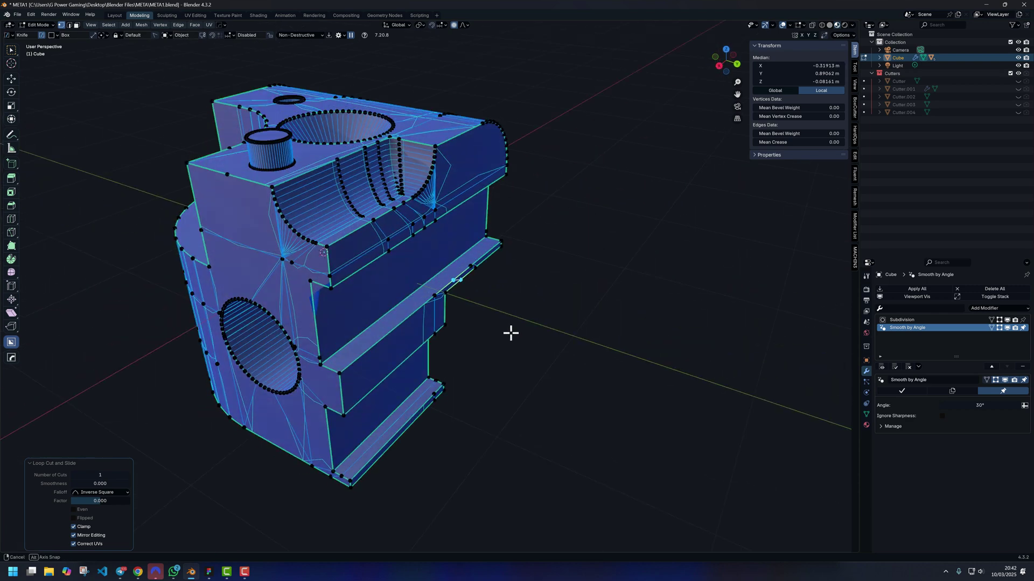
Leave mesh editing and add a Remesh modifier to the object.
{"action": "middle_click_drag", "start_coordinate": [350, 315], "coordinate": [457, 330], "text": "shift"}
{"action": "key", "text": "Tab"}
{"action": "left_click", "coordinate": [432, 212]}
{"action": "mouse_move", "coordinate": [404, 275]}
{"action": "middle_mouse_down"}
{"action": "mouse_move", "coordinate": [399, 283]}
{"action": "mouse_move", "coordinate": [455, 253]}
{"action": "mouse_move", "coordinate": [394, 247]}
{"action": "mouse_move", "coordinate": [336, 218]}
{"action": "mouse_move", "coordinate": [266, 272]}
{"action": "mouse_move", "coordinate": [292, 302]}
{"action": "mouse_move", "coordinate": [288, 337]}
{"action": "mouse_move", "coordinate": [102, 332]}
{"action": "mouse_move", "coordinate": [434, 314]}
{"action": "mouse_move", "coordinate": [454, 271]}
{"action": "mouse_move", "coordinate": [390, 261]}
{"action": "mouse_move", "coordinate": [415, 267]}
{"action": "middle_mouse_up"}
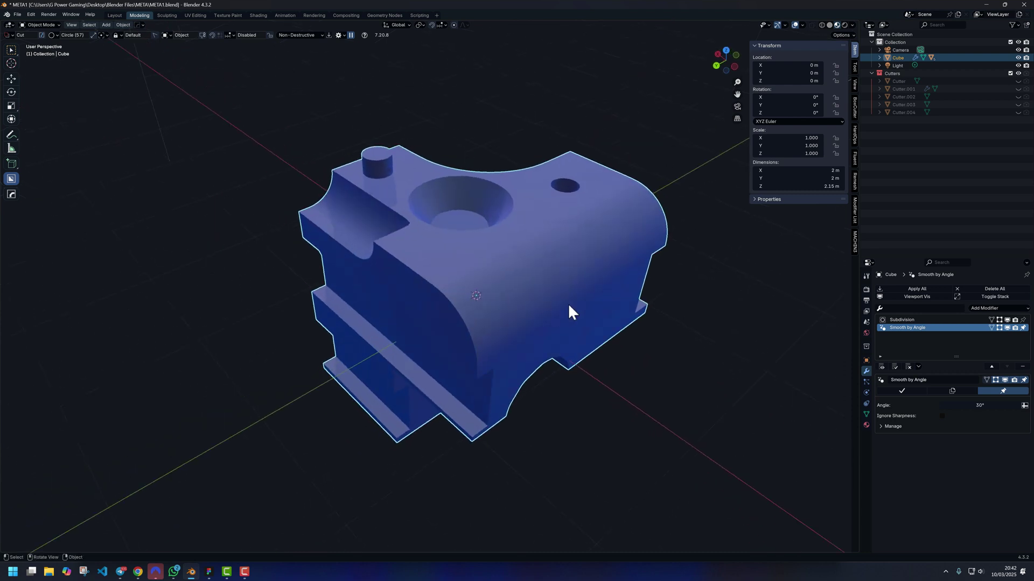
{"action": "left_click", "coordinate": [977, 308]}
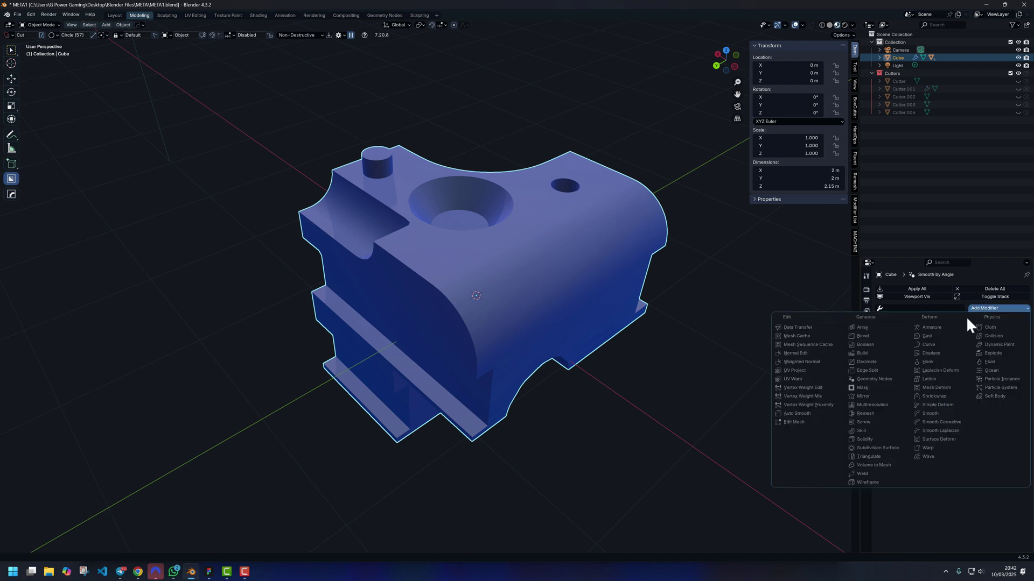
{"action": "left_click", "coordinate": [875, 412]}
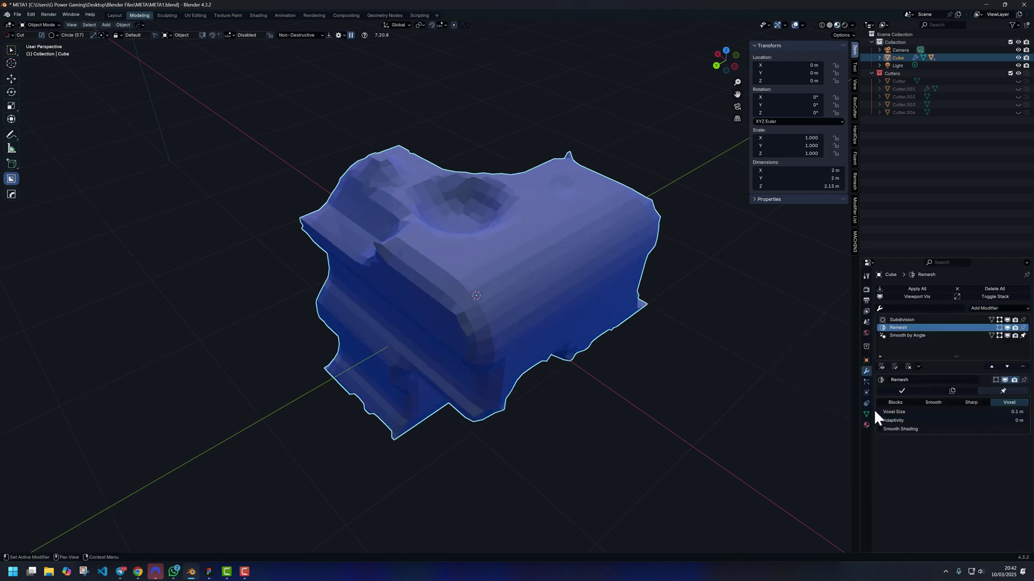
Set the Remesh modifier's voxel size to 0.002 m and check the mesh density on the rounded block.
{"action": "left_click", "coordinate": [1007, 412]}
{"action": "type", "text": "0.002"}
{"action": "key", "text": "Return"}
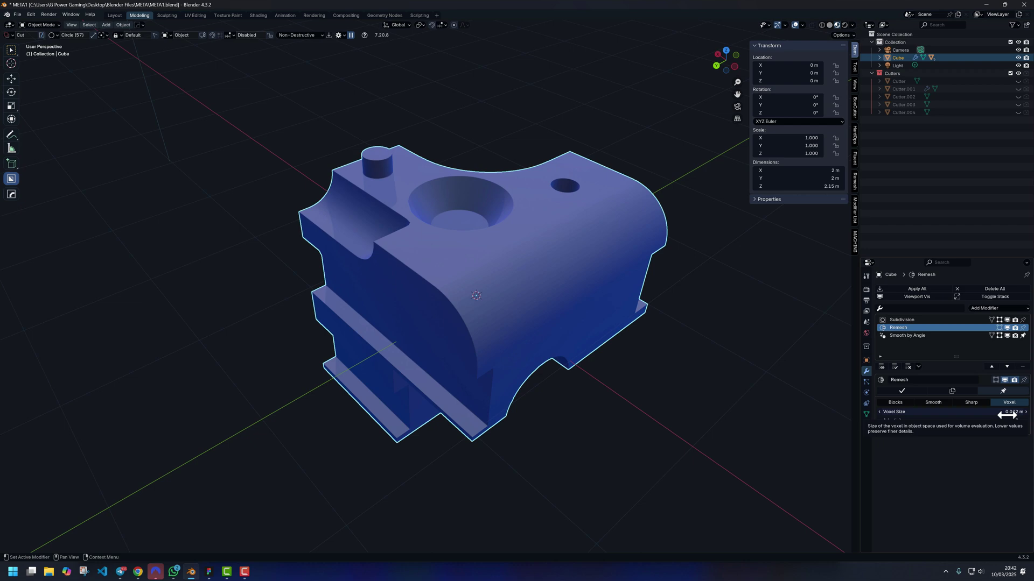
{"action": "scroll", "coordinate": [468, 276], "scroll_direction": "up", "scroll_amount": 5}
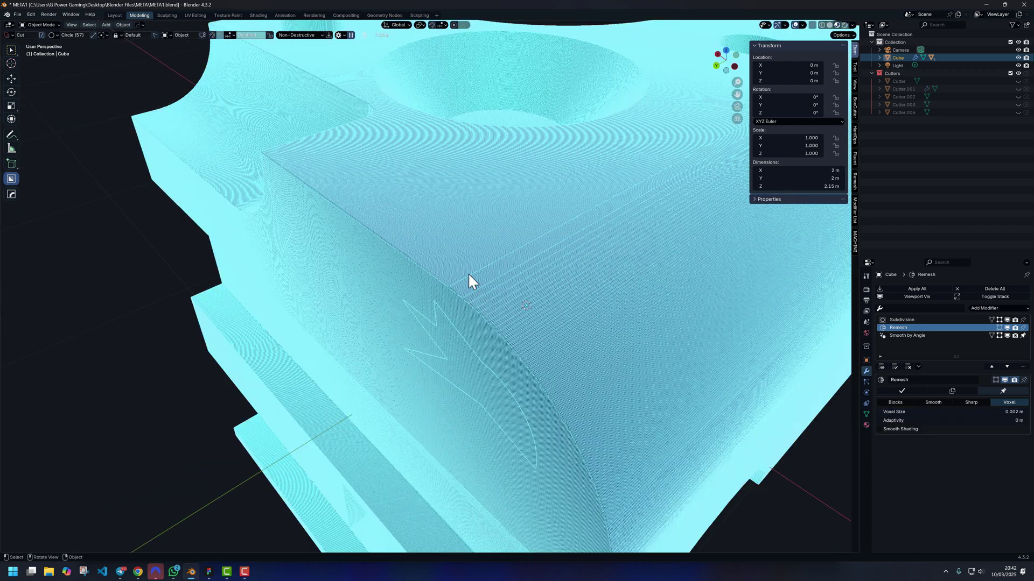
{"action": "scroll", "coordinate": [468, 276], "scroll_direction": "down", "scroll_amount": 5}
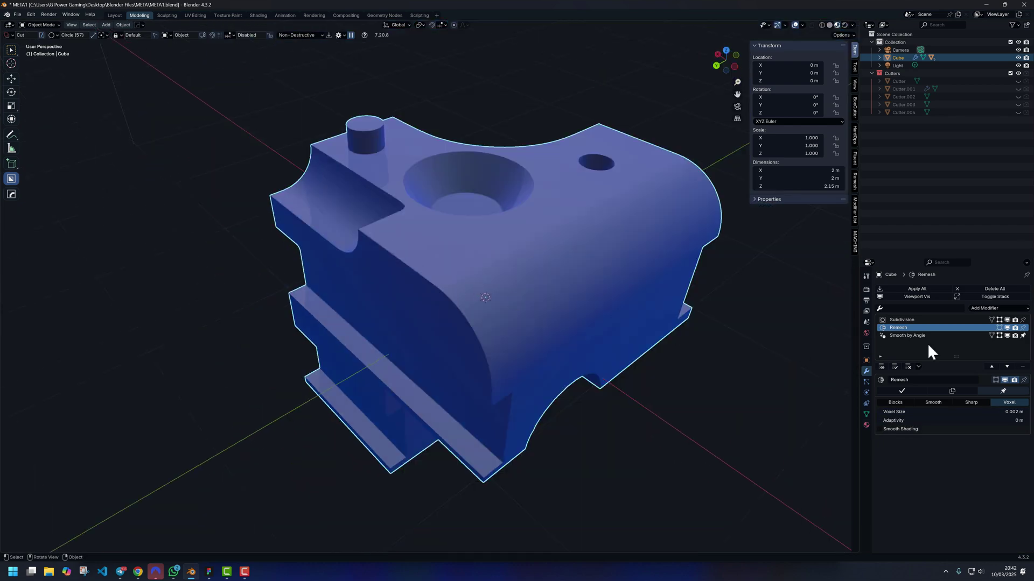
Set the Remesh voxel size to 0.004 m and check the mesh density around the block.
{"action": "left_click", "coordinate": [1015, 411]}
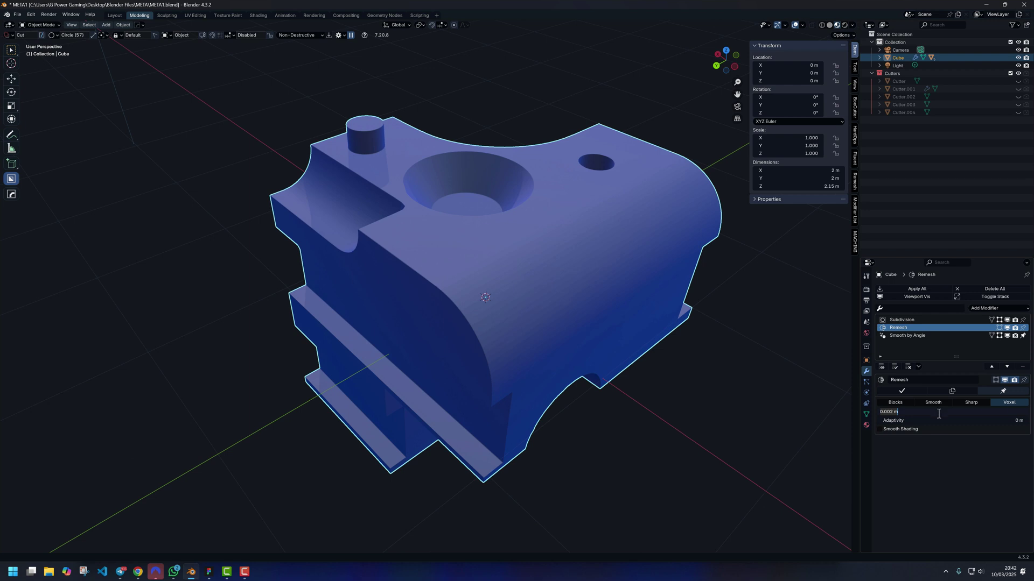
{"action": "key", "text": "Return"}
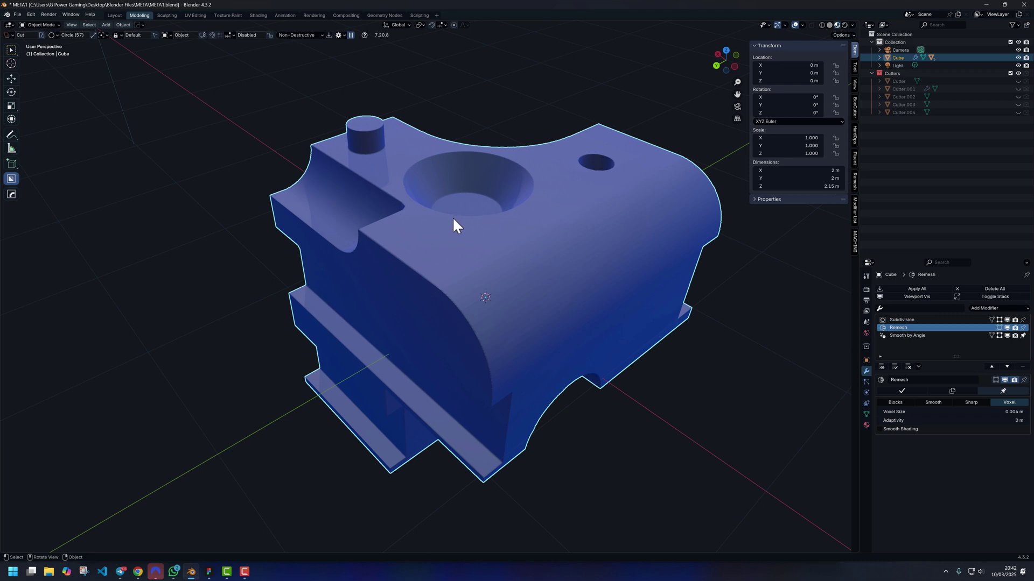
{"action": "middle_click_drag", "start_coordinate": [438, 212], "coordinate": [514, 221]}
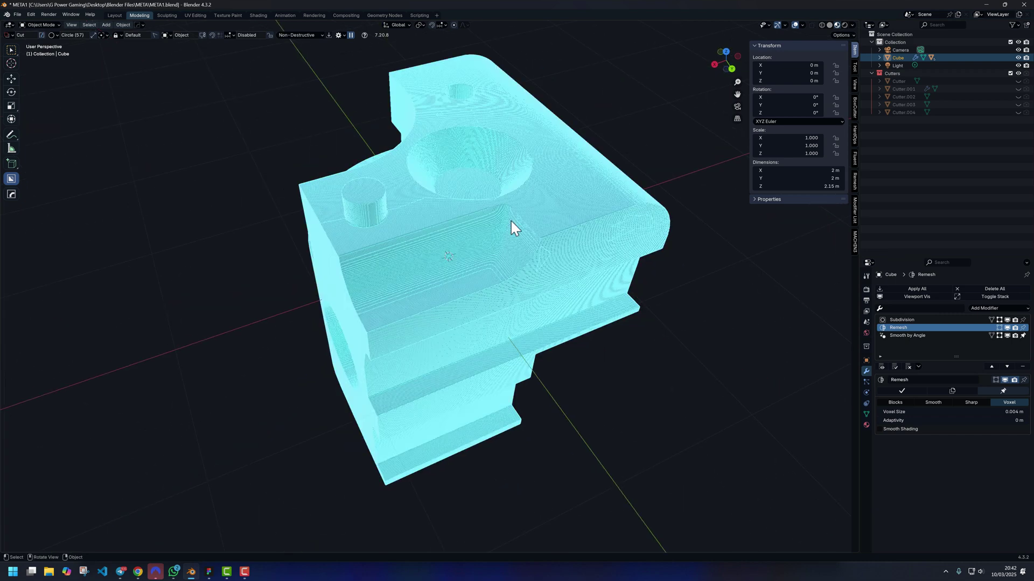
{"action": "scroll", "coordinate": [510, 219], "scroll_direction": "up", "scroll_amount": 5}
{"action": "scroll", "coordinate": [510, 219], "scroll_direction": "up", "scroll_amount": 1}
{"action": "middle_click_drag", "start_coordinate": [632, 192], "coordinate": [474, 238], "text": "shift"}
{"action": "scroll", "coordinate": [560, 205], "scroll_direction": "down", "scroll_amount": 4}
{"action": "middle_click_drag", "start_coordinate": [587, 208], "coordinate": [673, 296]}
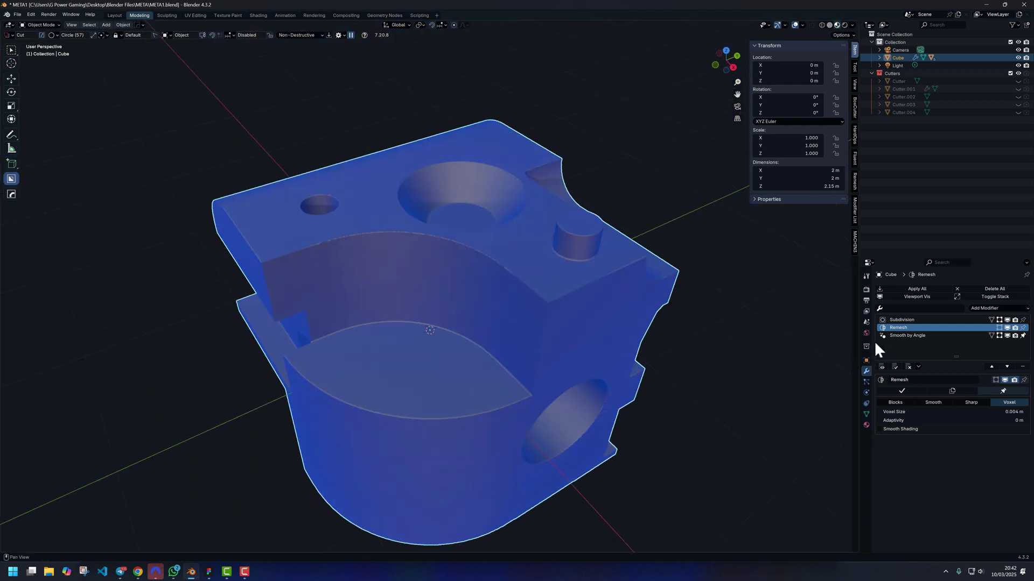
Add a Corrective Smooth modifier with Only Smooth enabled and a repeat of 150.
{"action": "left_click", "coordinate": [975, 310]}
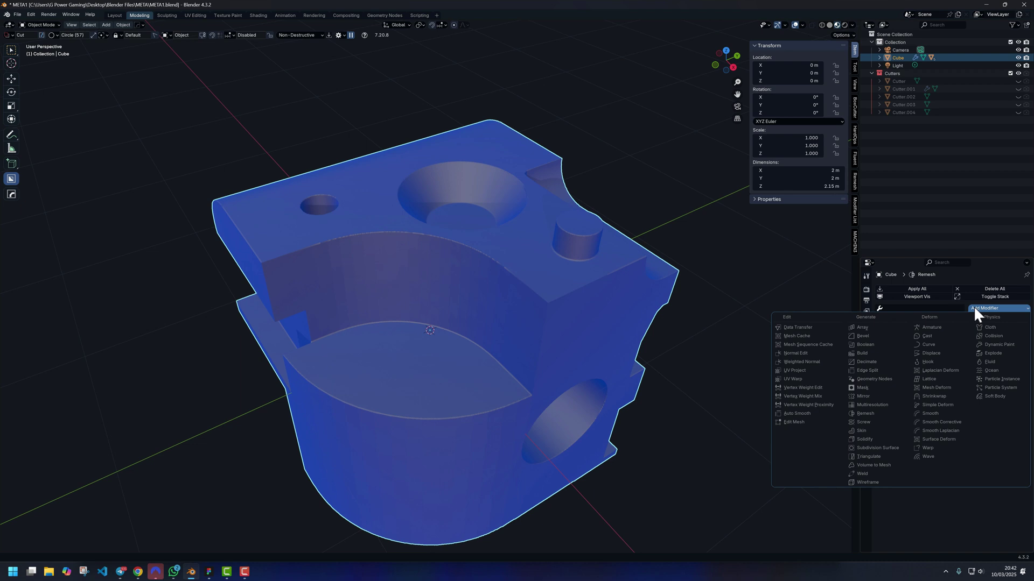
{"action": "left_click", "coordinate": [958, 423]}
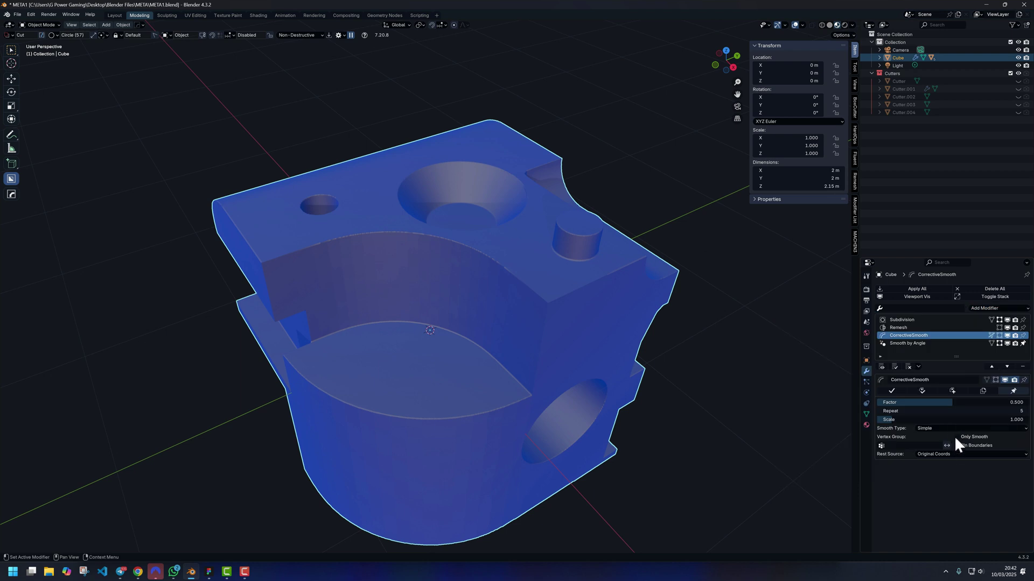
{"action": "left_click", "coordinate": [956, 436]}
{"action": "left_click", "coordinate": [926, 411]}
{"action": "type", "text": "50"}
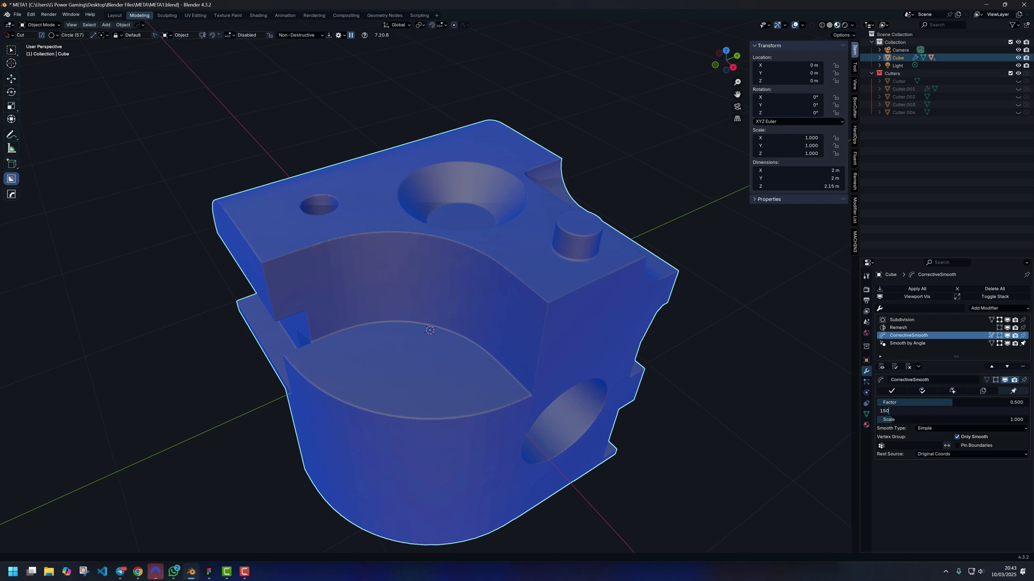
{"action": "key", "text": "Return"}
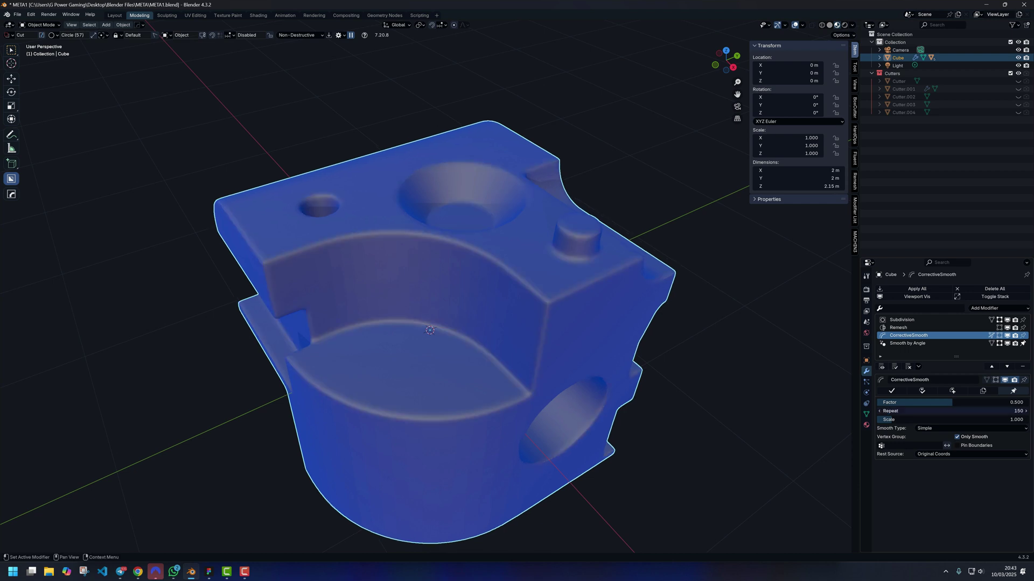
Make the block's material shinier with metallic 1.000 and roughness about 0.282.
{"action": "scroll", "coordinate": [514, 355], "scroll_direction": "down", "scroll_amount": 3}
{"action": "middle_click_drag", "start_coordinate": [516, 358], "coordinate": [572, 341]}
{"action": "scroll", "coordinate": [436, 321], "scroll_direction": "up", "scroll_amount": 2}
{"action": "scroll", "coordinate": [557, 343], "scroll_direction": "up", "scroll_amount": 2}
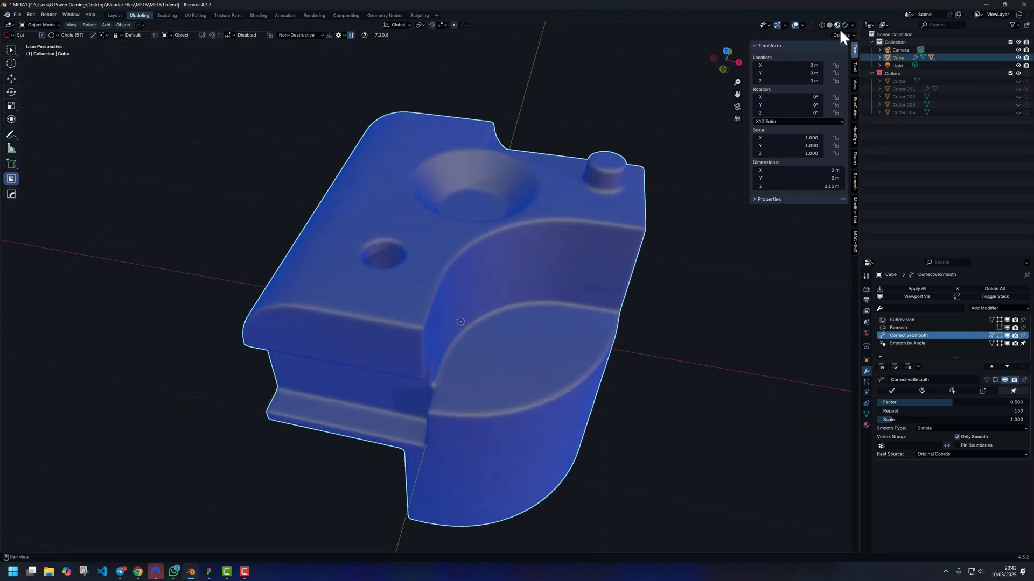
{"action": "left_click", "coordinate": [866, 426]}
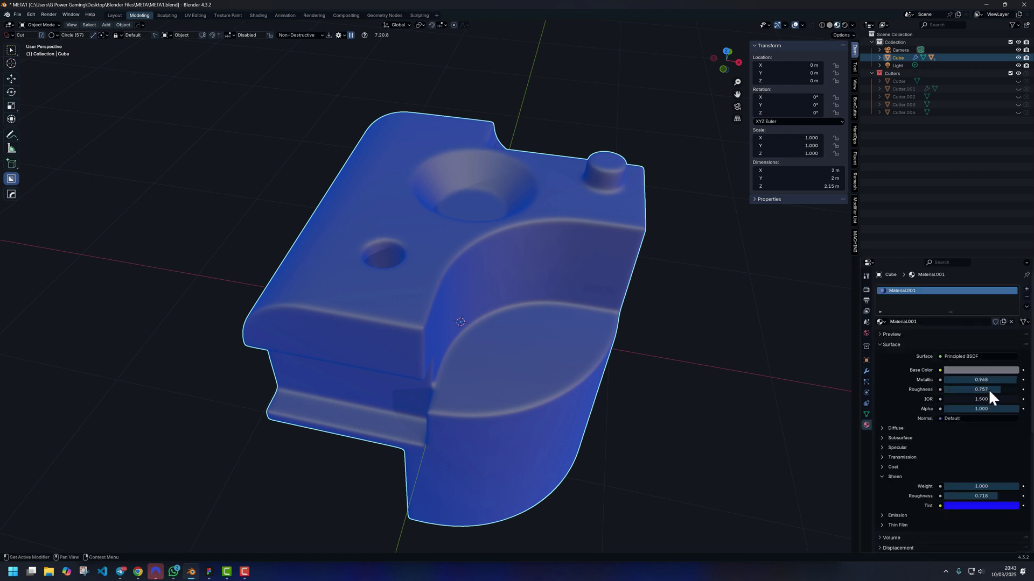
{"action": "mouse_move", "coordinate": [989, 389]}
{"action": "left_mouse_down"}
{"action": "mouse_move", "coordinate": [961, 390]}
{"action": "mouse_move", "coordinate": [996, 378]}
{"action": "left_mouse_up"}
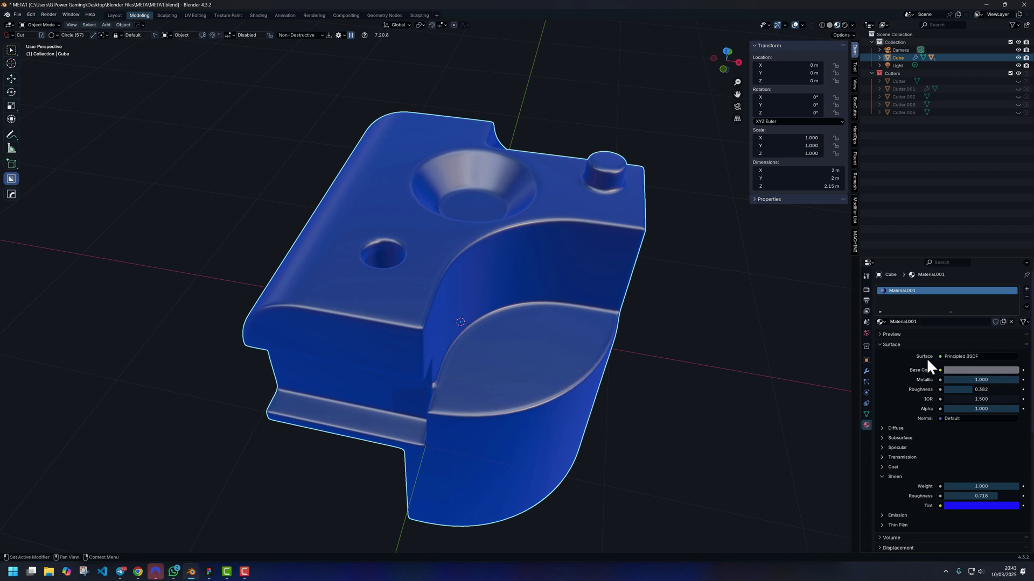
Set the Corrective Smooth repeat to 100, then test its factor at 0 and set it to about 0.413.
{"action": "middle_click_drag", "start_coordinate": [765, 301], "coordinate": [646, 259]}
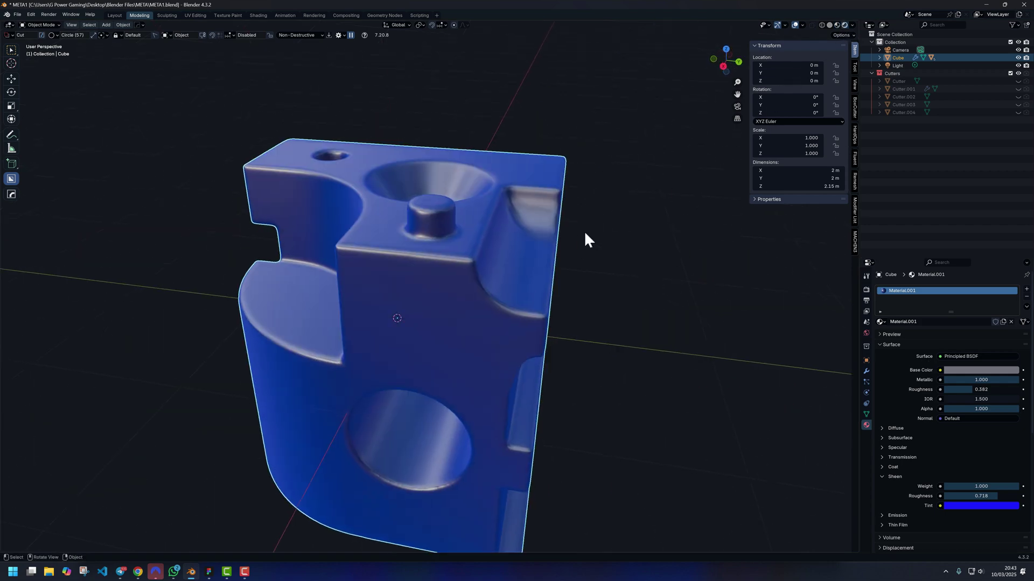
{"action": "middle_click_drag", "start_coordinate": [585, 234], "coordinate": [680, 346]}
{"action": "left_click", "coordinate": [866, 371]}
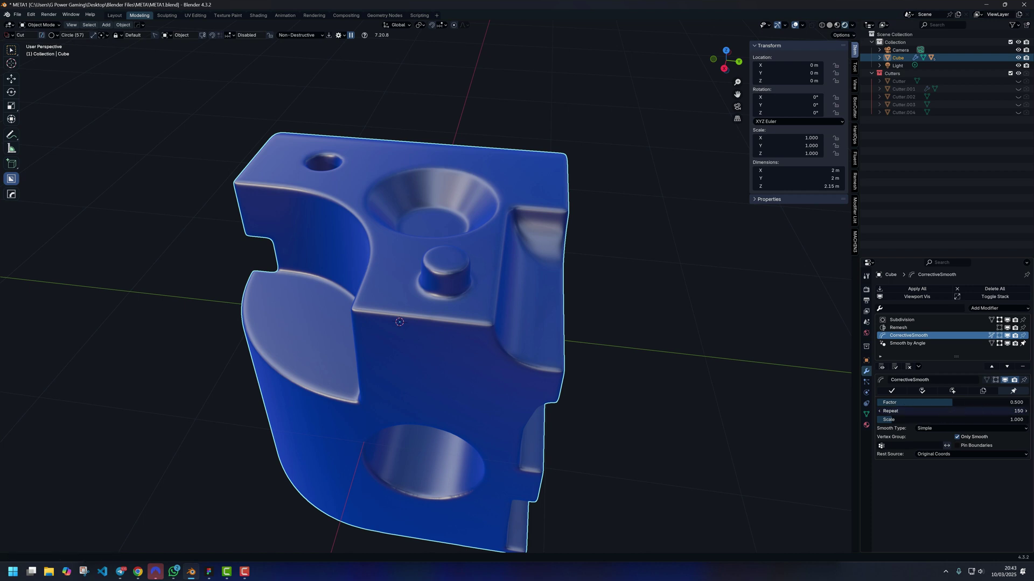
{"action": "left_click", "coordinate": [950, 411]}
{"action": "key", "text": "BackSpace"}
{"action": "key", "text": "BackSpace"}
{"action": "type", "text": "00"}
{"action": "key", "text": "Return"}
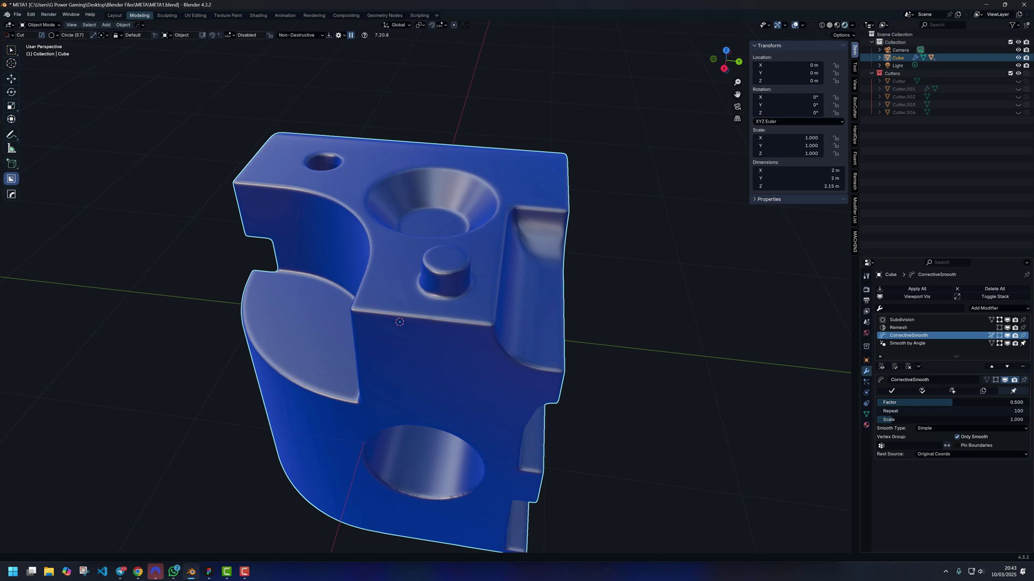
{"action": "left_click_drag", "start_coordinate": [952, 402], "coordinate": [878, 402]}
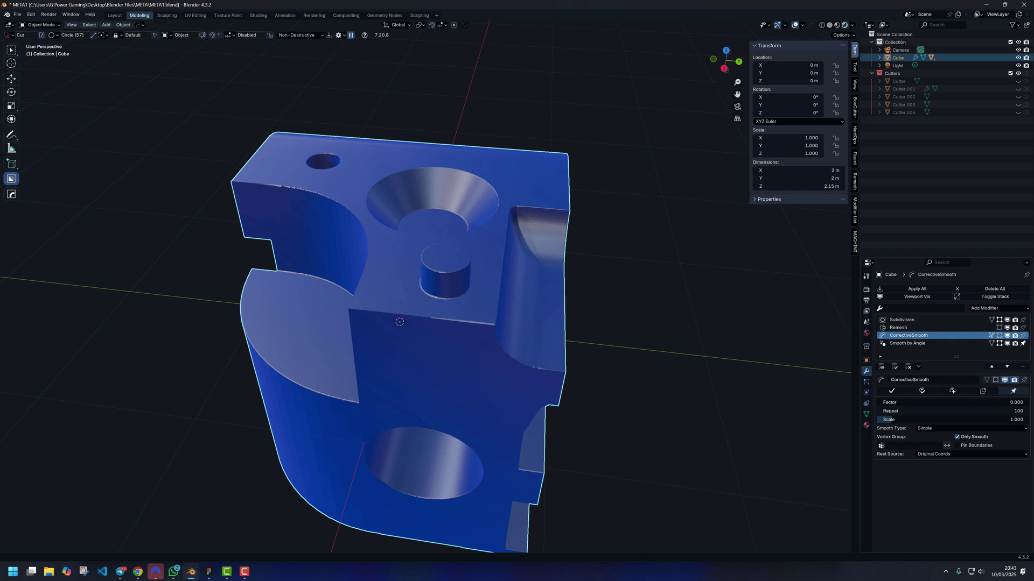
{"action": "left_click_drag", "start_coordinate": [877, 402], "coordinate": [938, 402]}
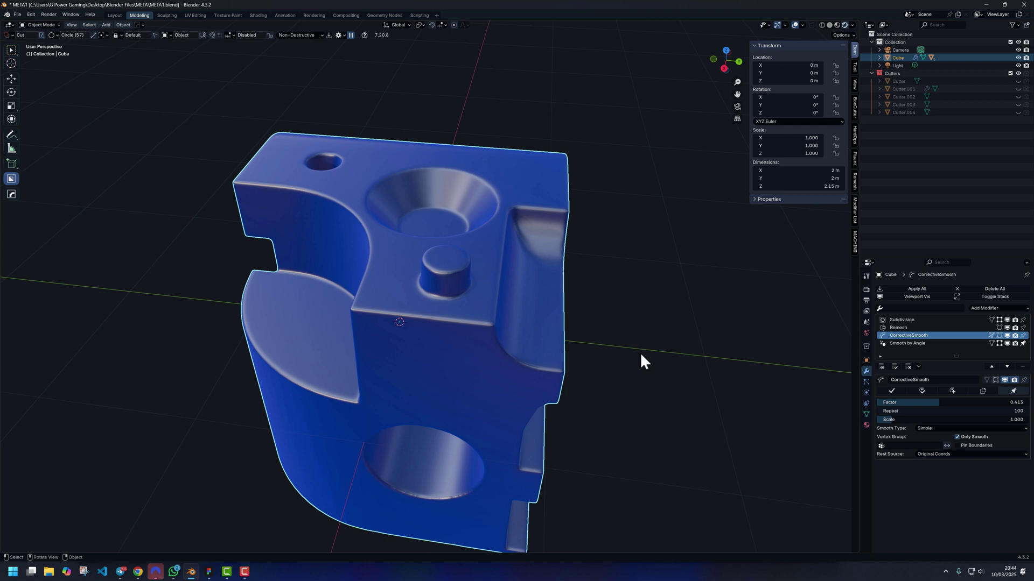
Examine the smoothed rim of the large round side hole in both wireframe and shaded display.
{"action": "middle_click_drag", "start_coordinate": [628, 353], "coordinate": [504, 291]}
{"action": "scroll", "coordinate": [471, 383], "scroll_direction": "up", "scroll_amount": 4}
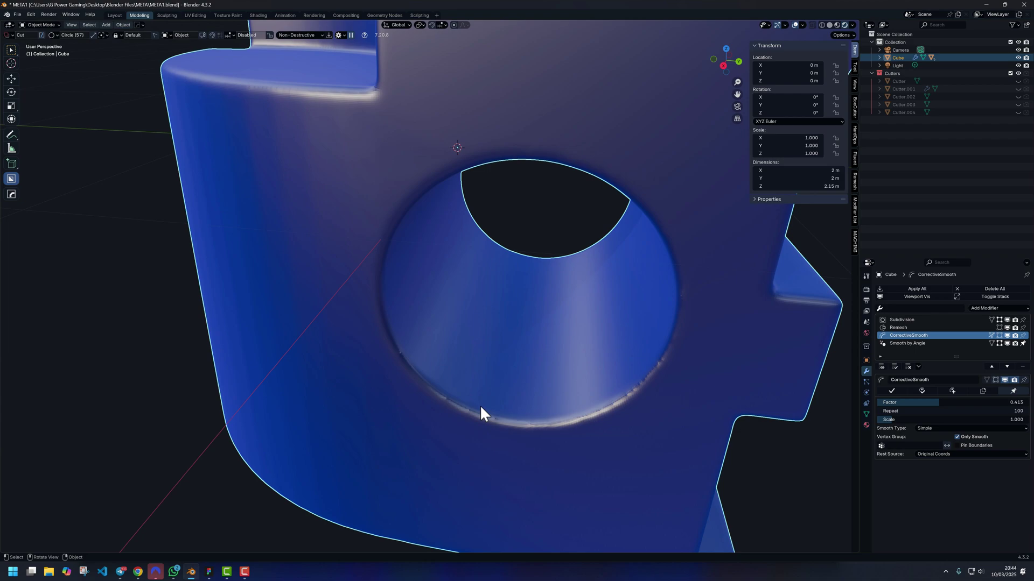
{"action": "key", "text": "shift+z"}
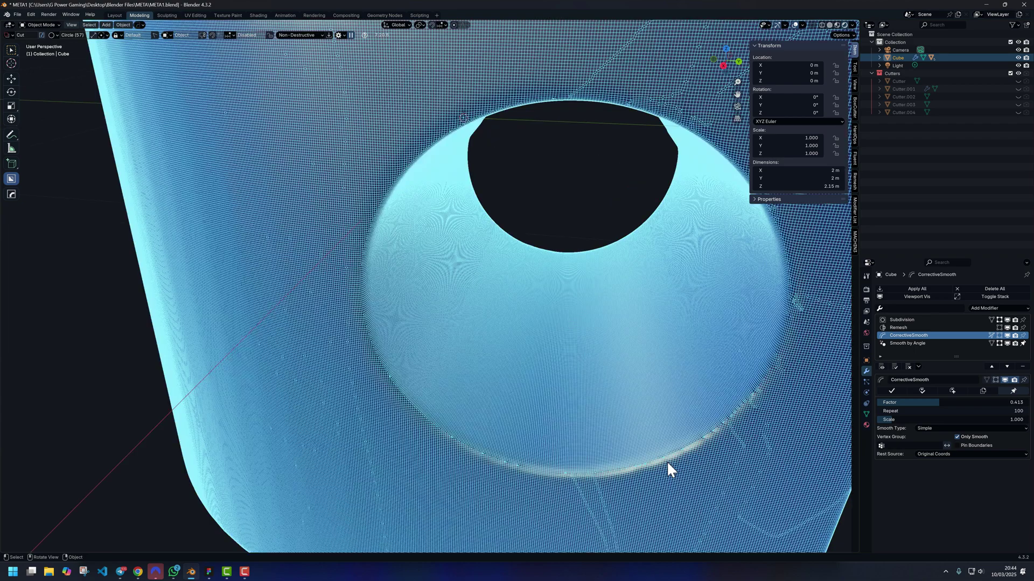
{"action": "middle_click_drag", "start_coordinate": [666, 461], "coordinate": [611, 352], "text": "shift"}
{"action": "scroll", "coordinate": [612, 352], "scroll_direction": "up", "scroll_amount": 4}
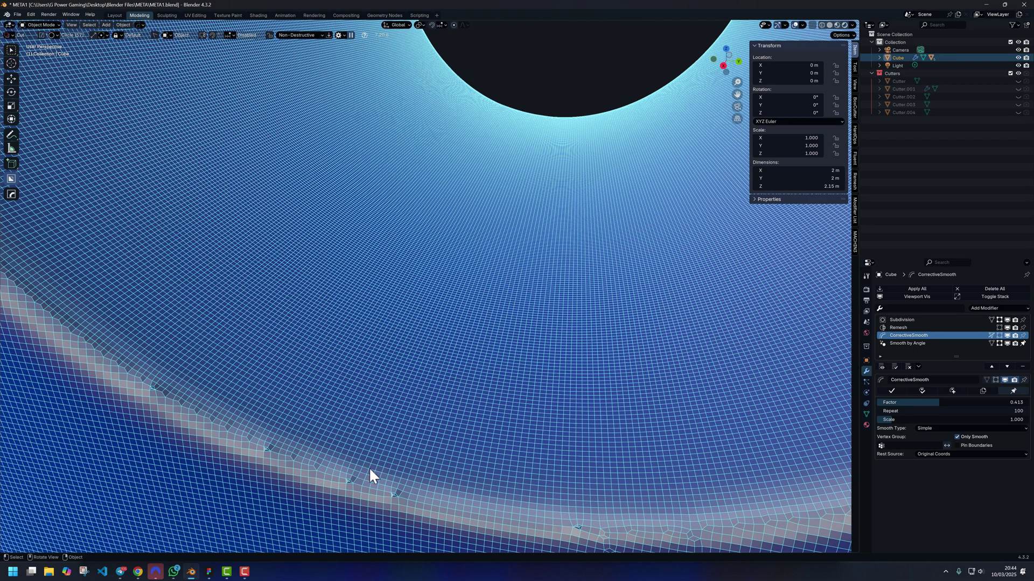
{"action": "scroll", "coordinate": [377, 466], "scroll_direction": "down", "scroll_amount": 4}
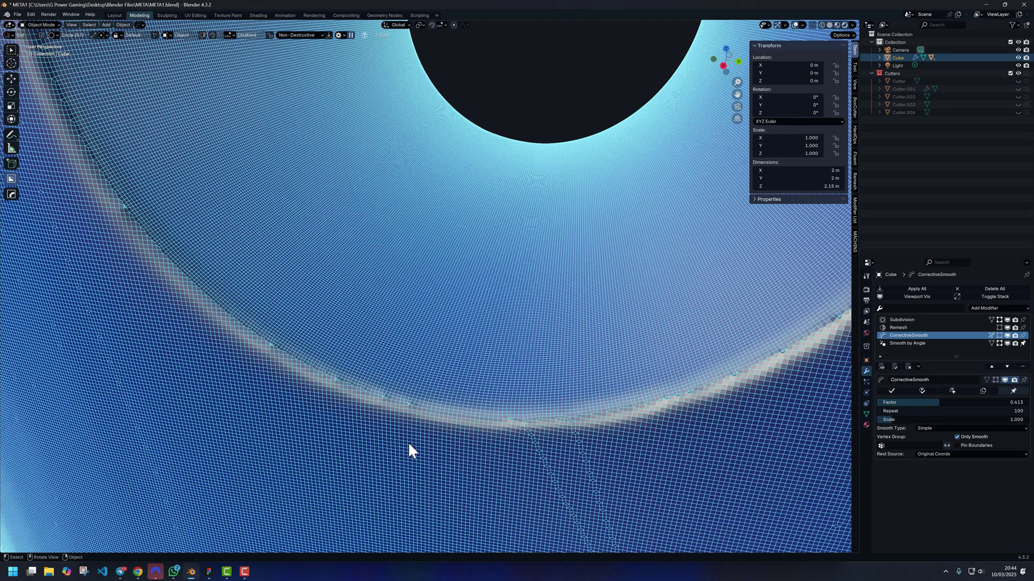
{"action": "key", "text": "shift+z"}
{"action": "middle_click_drag", "start_coordinate": [464, 270], "coordinate": [458, 369], "text": "shift"}
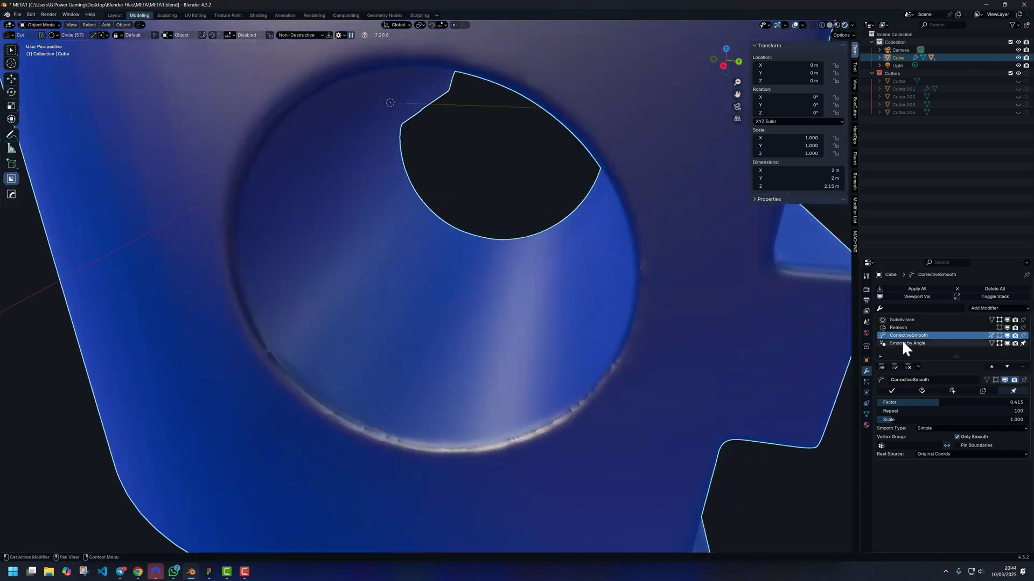
Refine the Remesh modifier's voxel size to 0.003 m and check the smoothed edges across the block.
{"action": "left_click", "coordinate": [902, 327]}
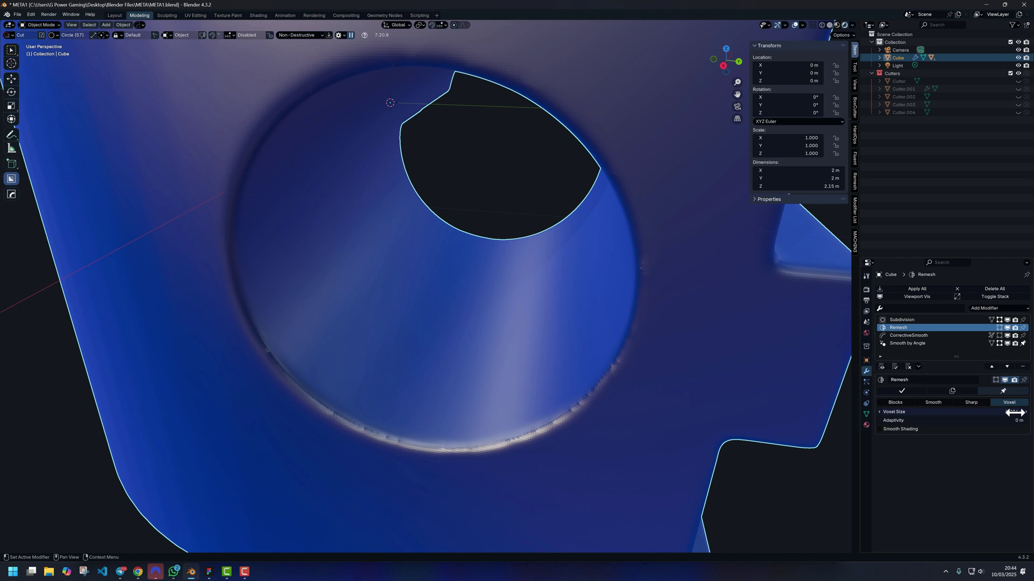
{"action": "left_click", "coordinate": [963, 411]}
{"action": "key", "text": "XF86AudioLowerVolume"}
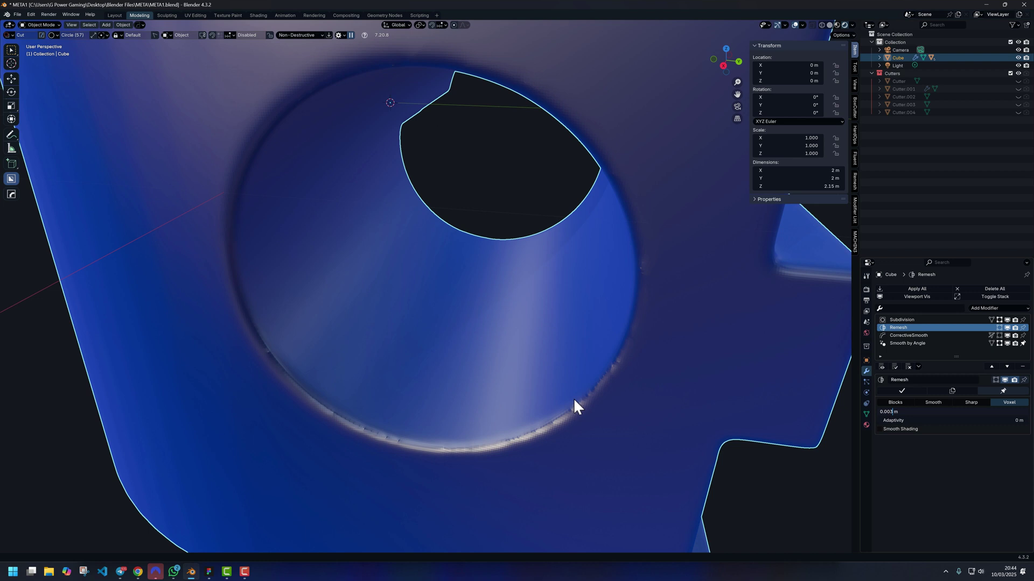
{"action": "type", "text": "3"}
{"action": "key", "text": "Return"}
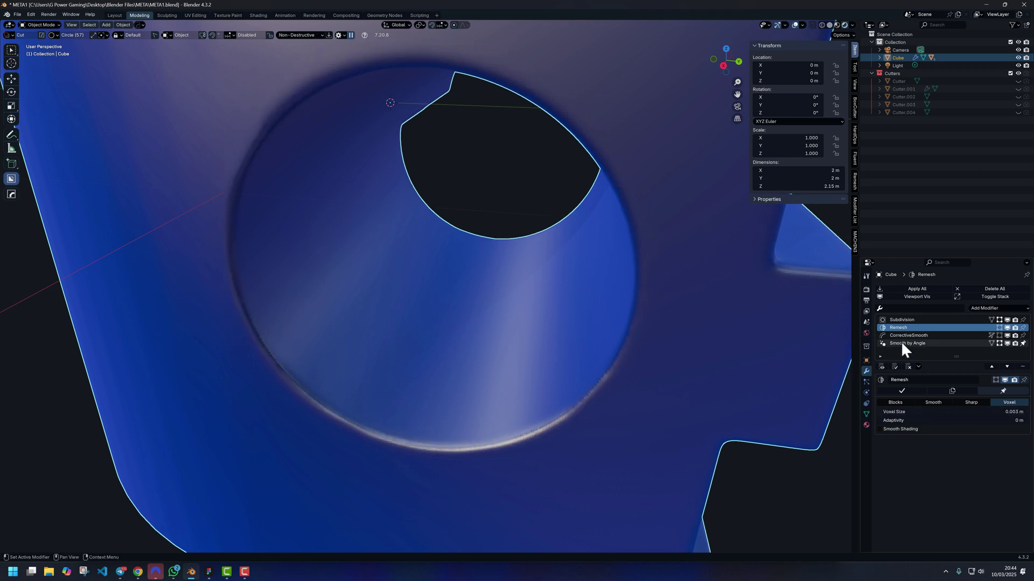
{"action": "scroll", "coordinate": [469, 348], "scroll_direction": "down", "scroll_amount": 4}
{"action": "mouse_move", "coordinate": [464, 351]}
{"action": "middle_mouse_down"}
{"action": "mouse_move", "coordinate": [483, 150]}
{"action": "mouse_move", "coordinate": [547, 284]}
{"action": "mouse_move", "coordinate": [528, 292]}
{"action": "mouse_move", "coordinate": [579, 267]}
{"action": "mouse_move", "coordinate": [676, 264]}
{"action": "mouse_move", "coordinate": [580, 269]}
{"action": "mouse_move", "coordinate": [532, 249]}
{"action": "mouse_move", "coordinate": [541, 327]}
{"action": "mouse_move", "coordinate": [529, 338]}
{"action": "mouse_move", "coordinate": [544, 320]}
{"action": "mouse_move", "coordinate": [623, 316]}
{"action": "mouse_move", "coordinate": [570, 333]}
{"action": "mouse_move", "coordinate": [394, 339]}
{"action": "mouse_move", "coordinate": [483, 373]}
{"action": "mouse_move", "coordinate": [551, 302]}
{"action": "middle_mouse_up"}
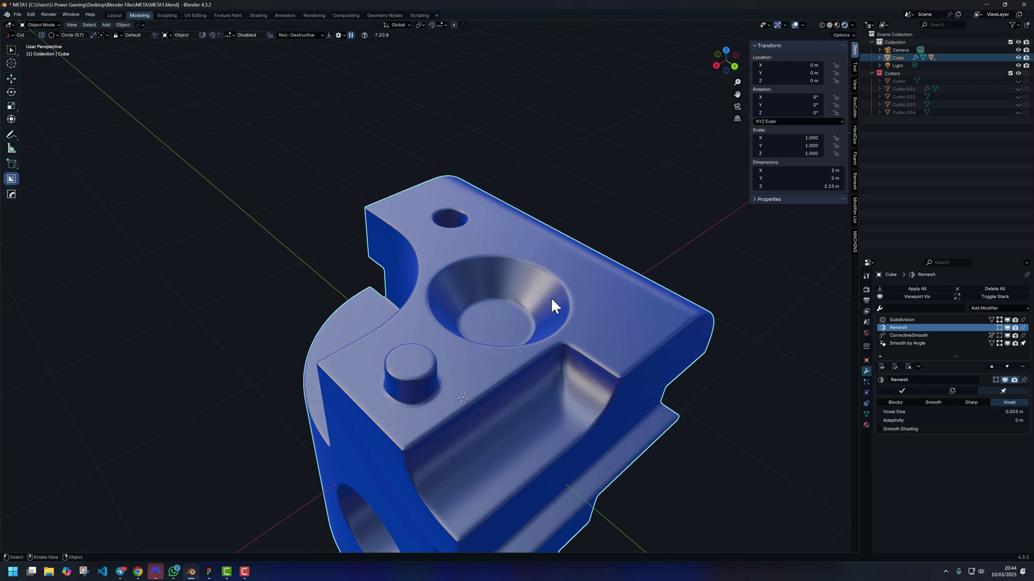